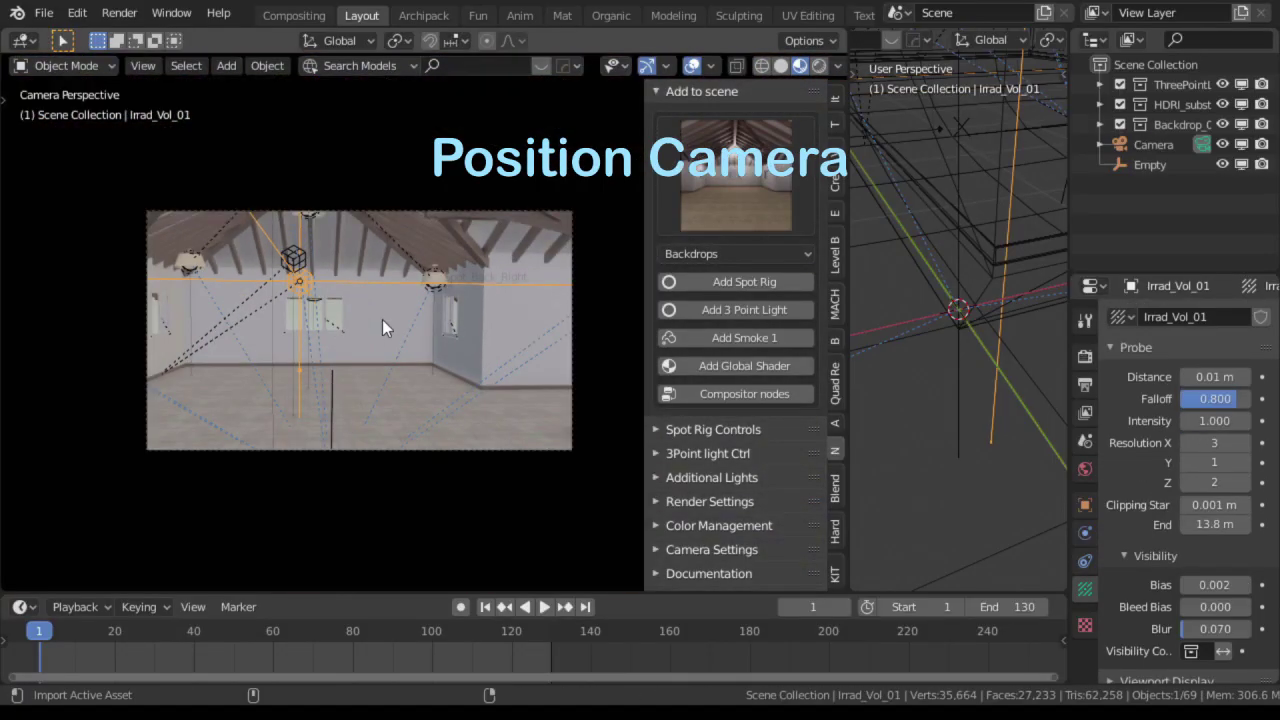
Step: Move the camera -1.12 m along the X axis
left_click(448, 214)
key("g")
key("x")
left_click(815, 206)
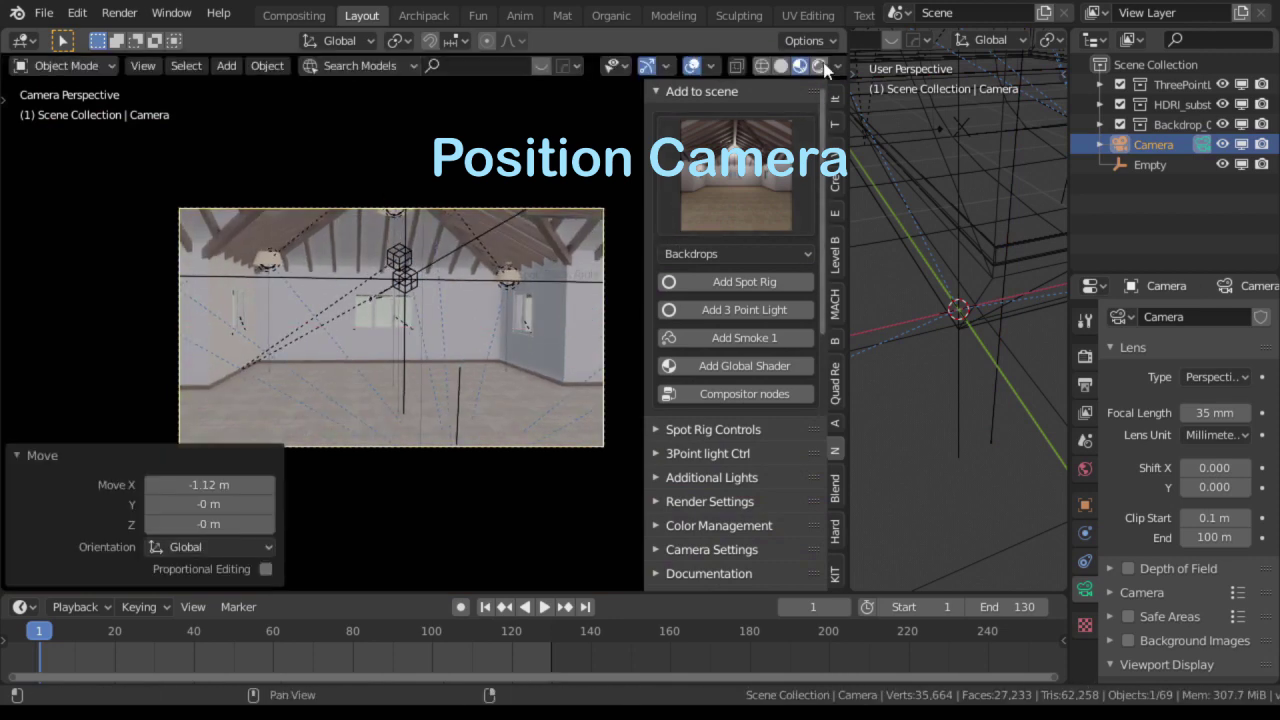
Step: Bake the indirect lighting from the render settings
left_click(697, 301)
left_click(728, 334)
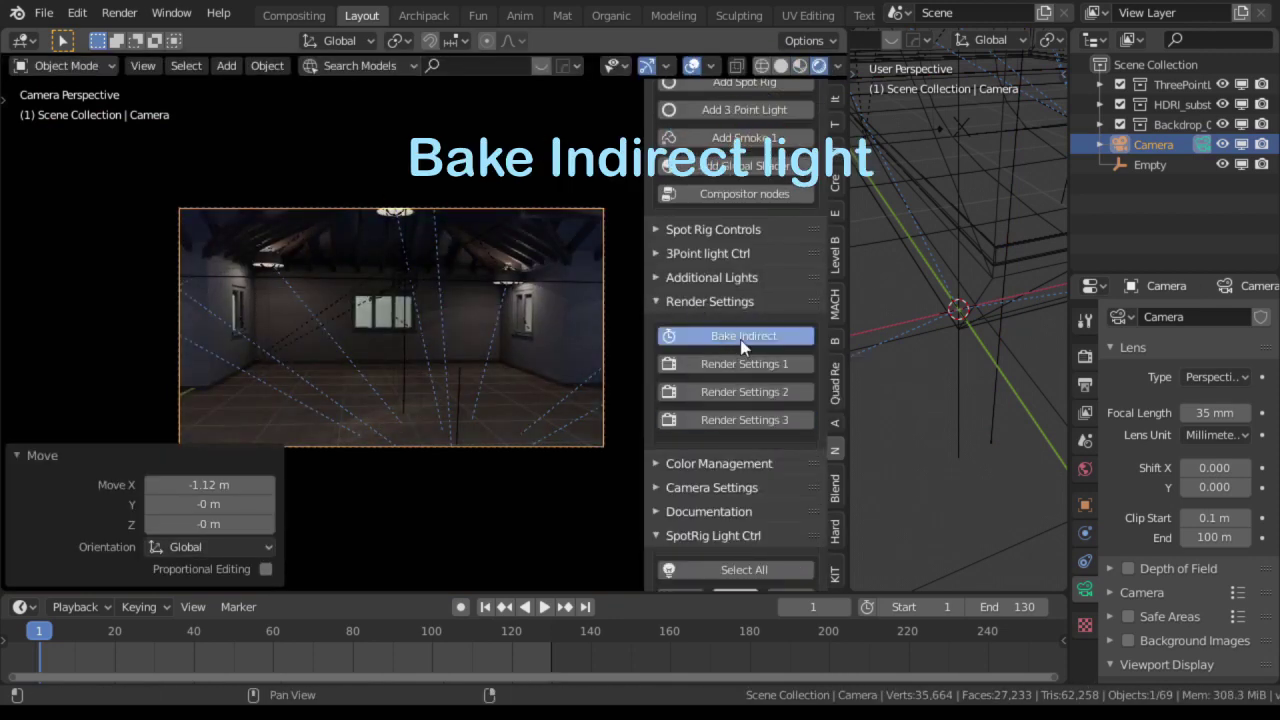
left_click(705, 297)
scroll(740, 452, "up", 5)
left_click(710, 484)
Step: Brighten the scene by raising the Color Management exposure
left_click(727, 418)
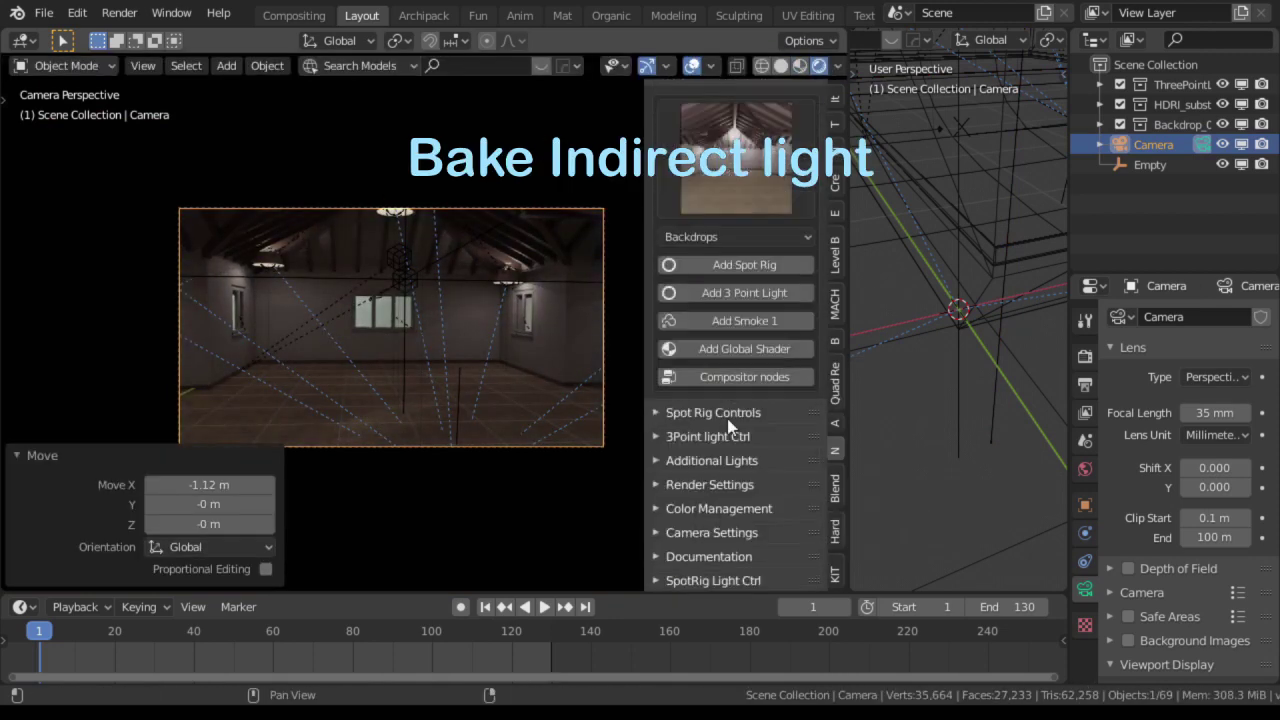
left_click_drag(720, 497, 756, 497)
left_click(835, 422)
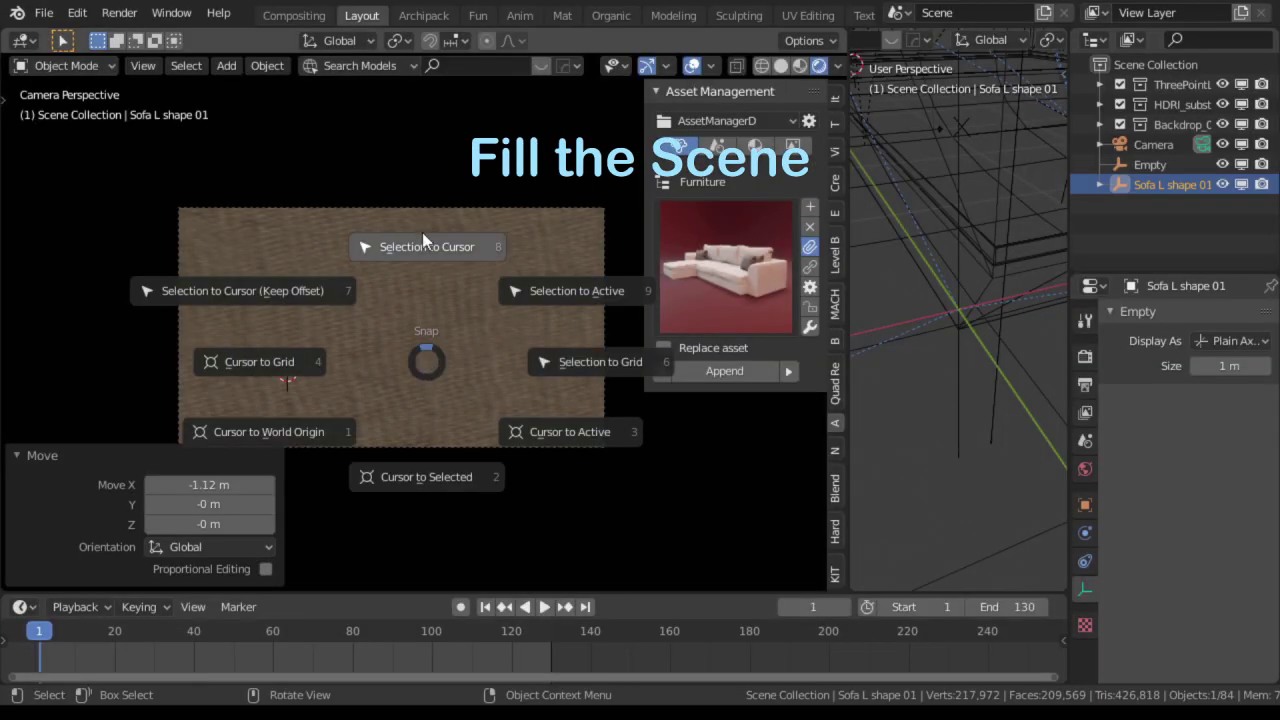
Step: Snap the L-shaped sofa to the 3D cursor and shift it along Y and X
left_click(422, 246)
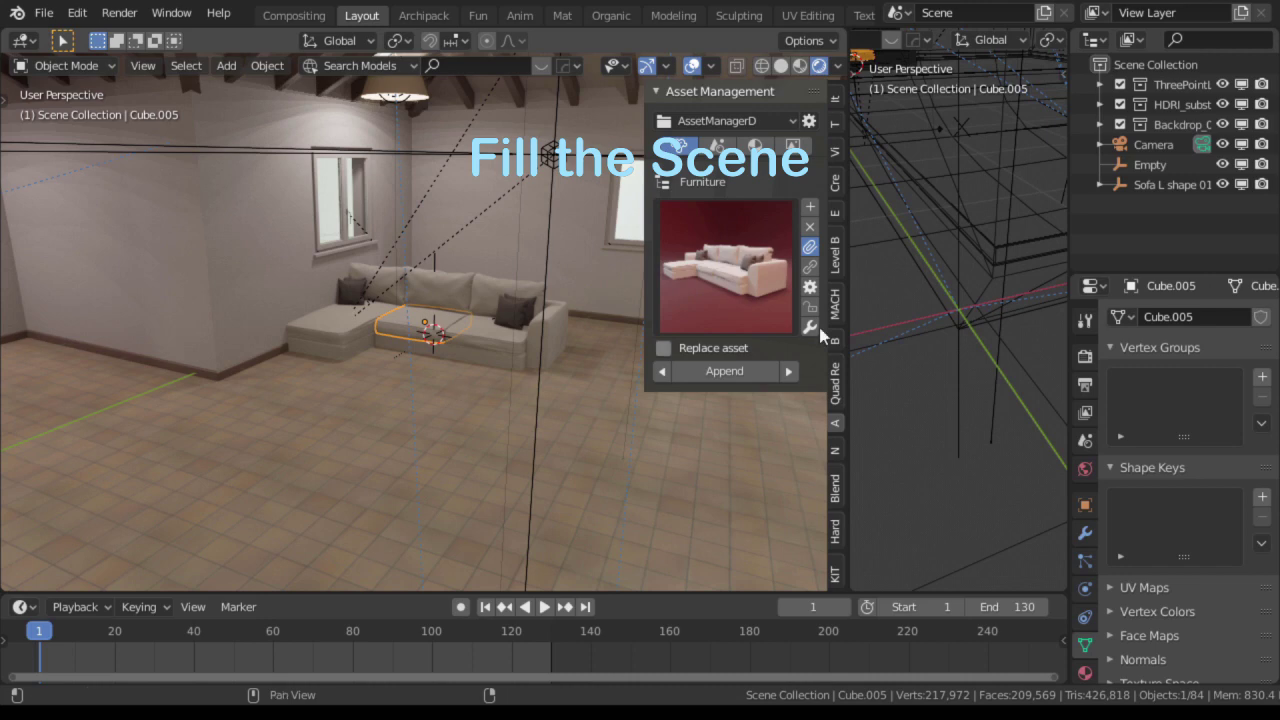
left_click(448, 439)
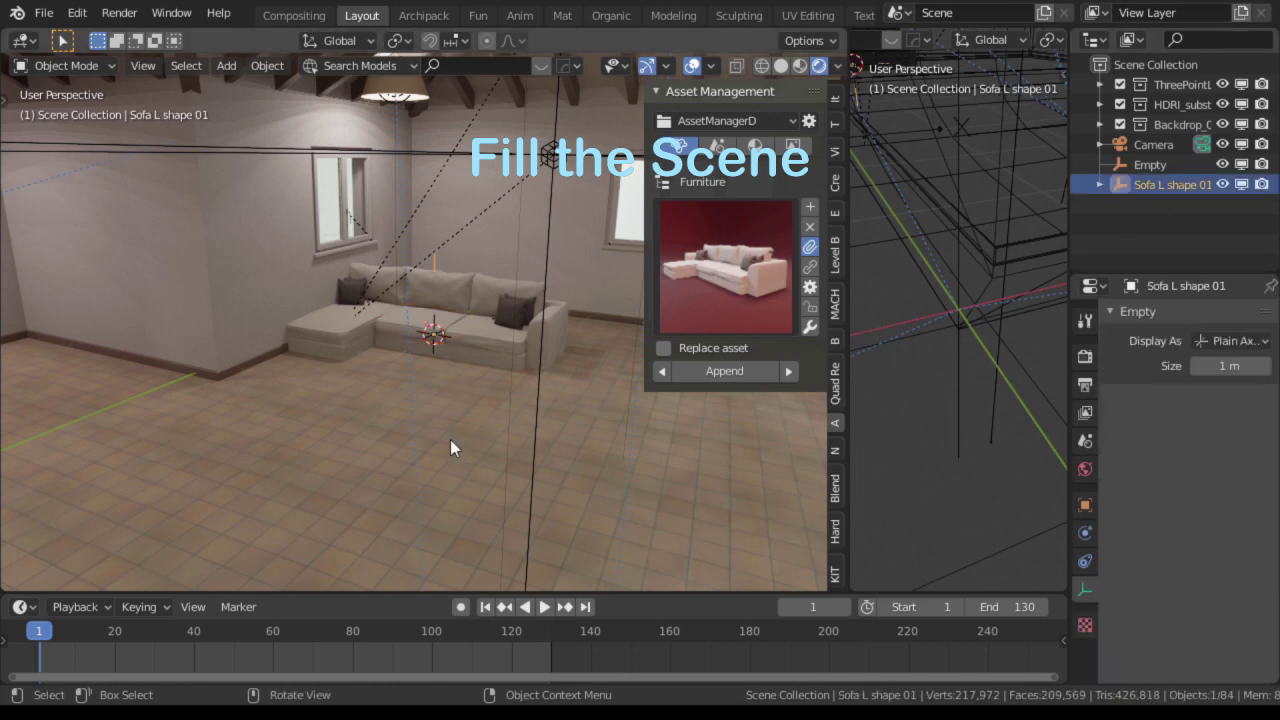
key("g")
key("y")
left_click(468, 375)
key("g")
key("x")
left_click(580, 354)
Step: Add the red centre table at the cursor, scale it to 0.87, and slide it before the sofa
left_click(719, 272)
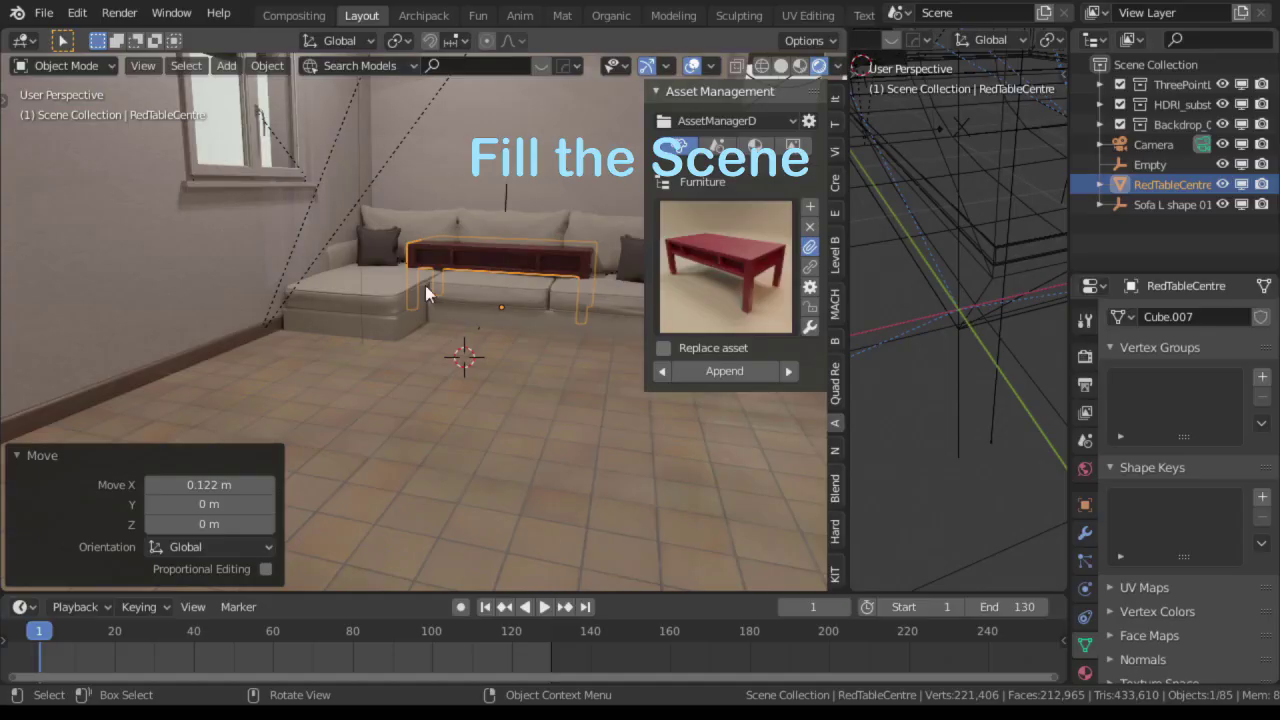
key("shift+s")
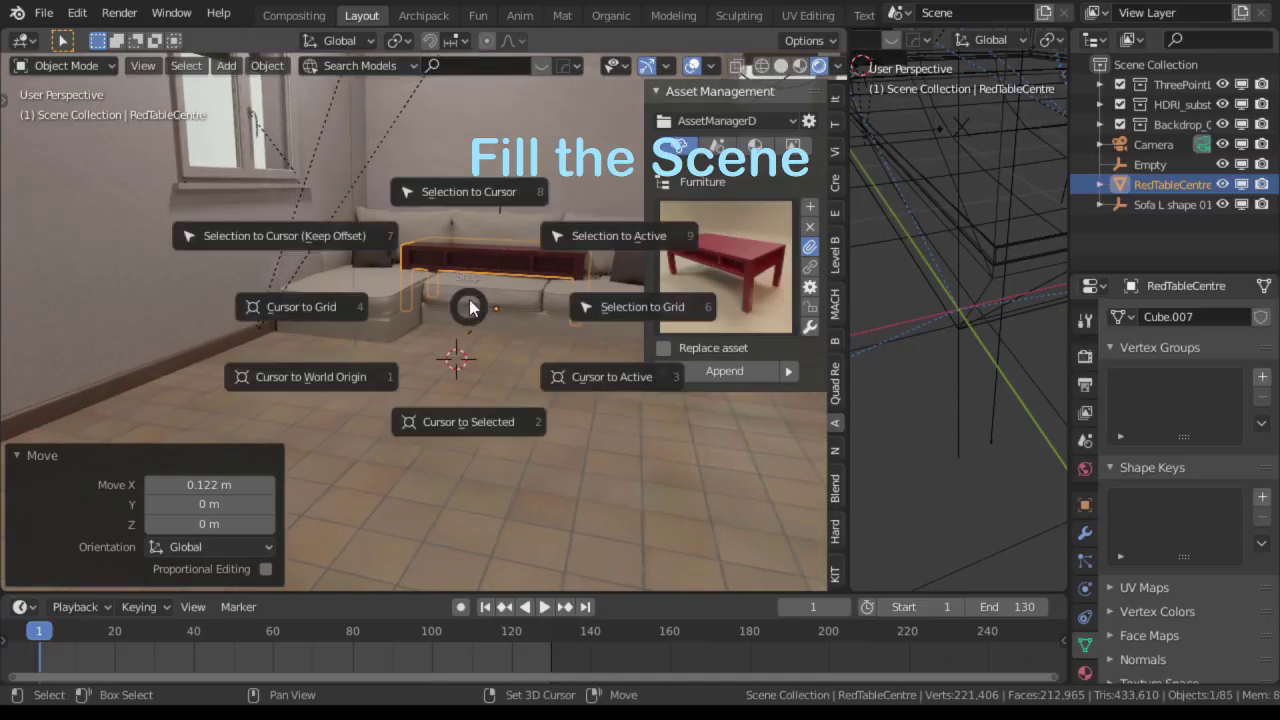
left_click(443, 193)
key("s")
left_click(518, 396)
key("g")
key("x")
key("Escape")
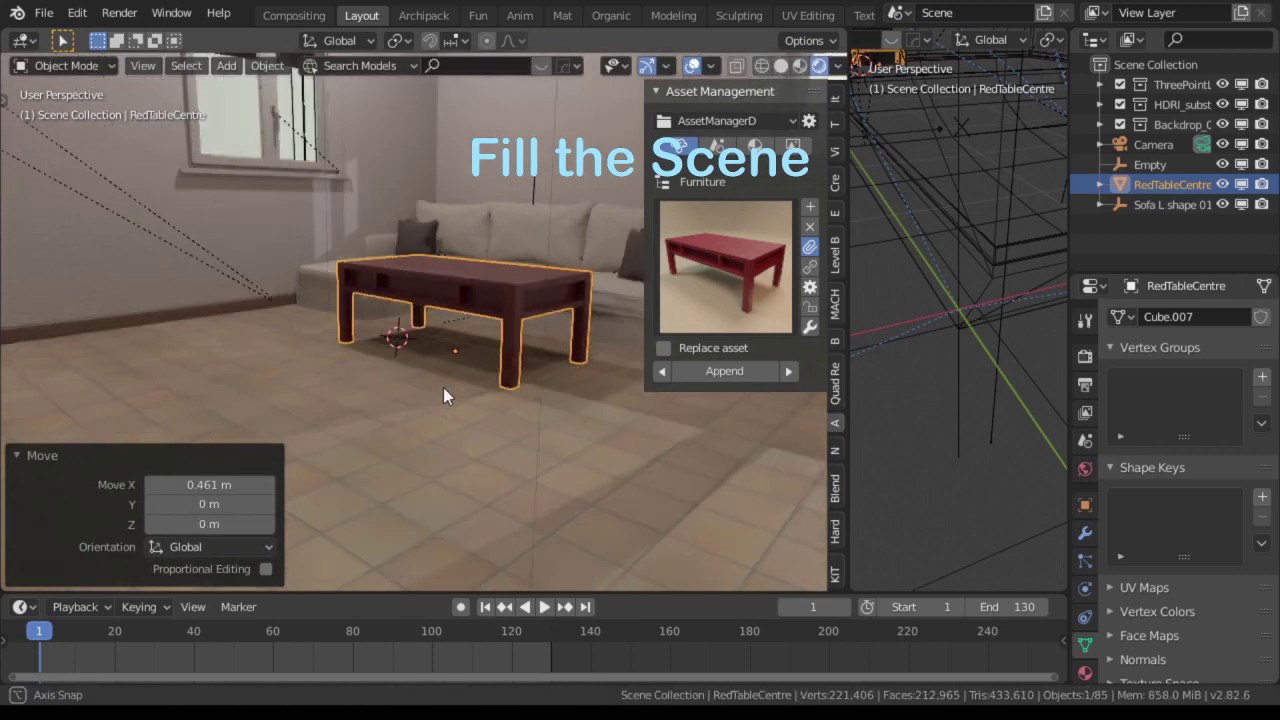
key("g")
key("y")
mouse_move(443, 387)
middle_mouse_down()
mouse_move(420, 360)
mouse_move(463, 323)
mouse_move(803, 290)
middle_mouse_up()
left_click(430, 370)
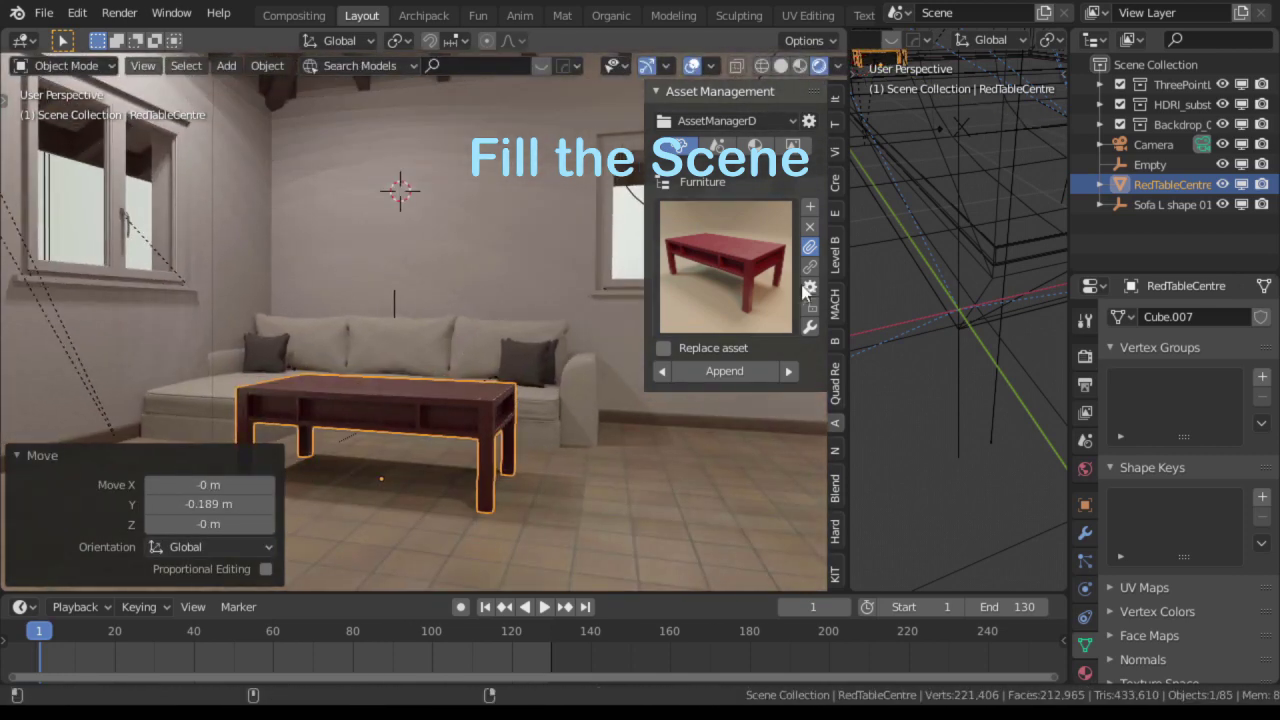
Step: Add the framed portrait and hang it on the wall
left_click(720, 143)
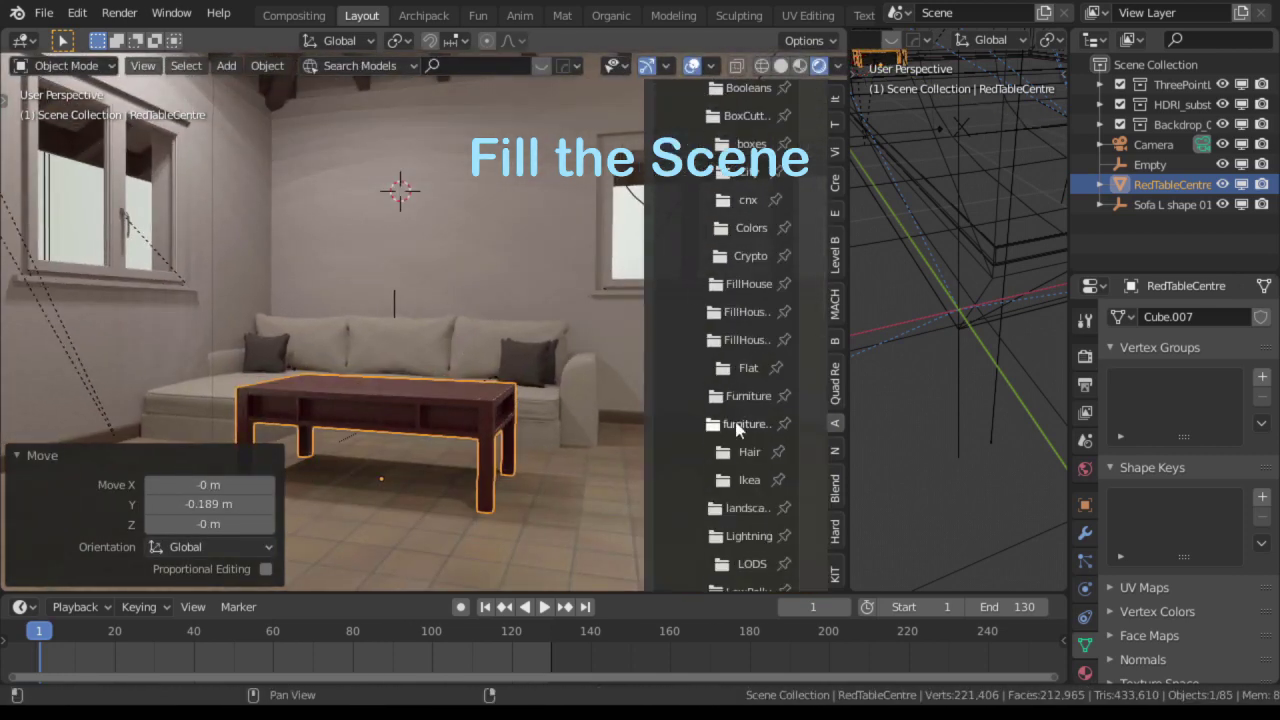
left_click(735, 512)
left_click(1215, 300)
key("shift+s")
left_click(456, 111)
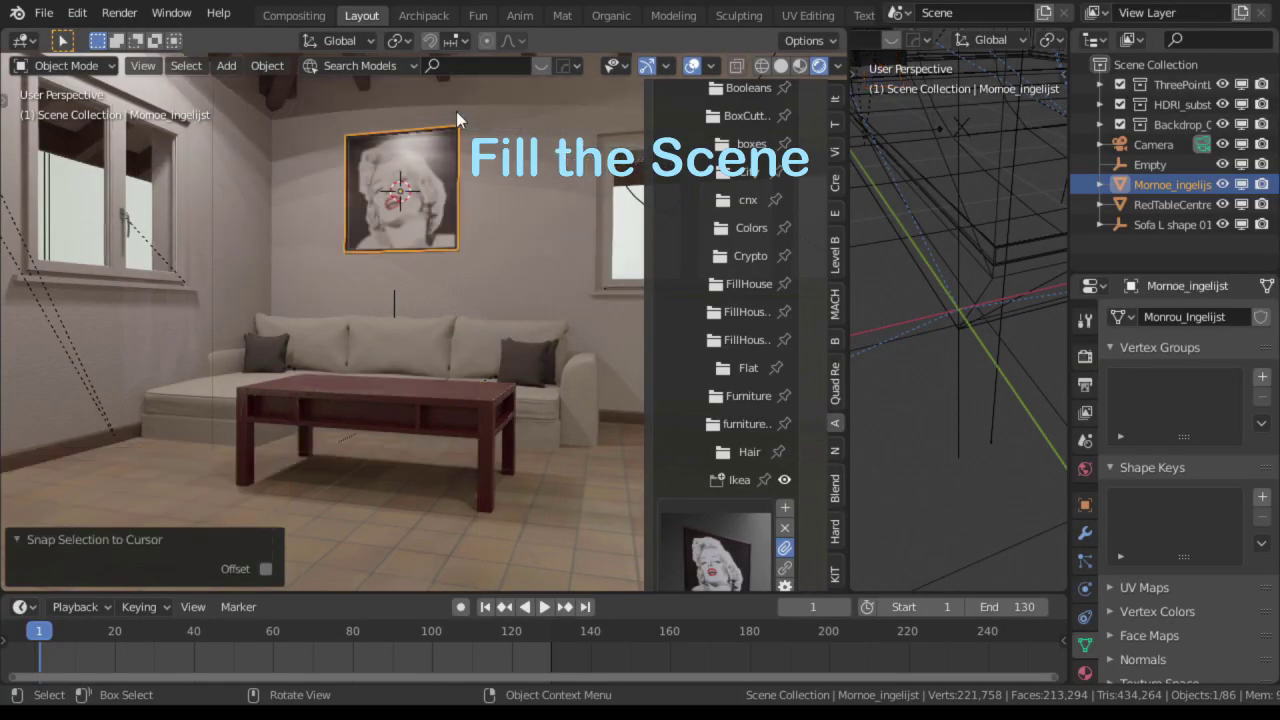
key("g")
left_click(430, 218)
Step: Add the mug from the Furniture assets and snap it onto the table
mouse_move(430, 218)
middle_mouse_down()
mouse_move(406, 434)
mouse_move(344, 306)
middle_mouse_up()
left_click(745, 424)
left_click(715, 370)
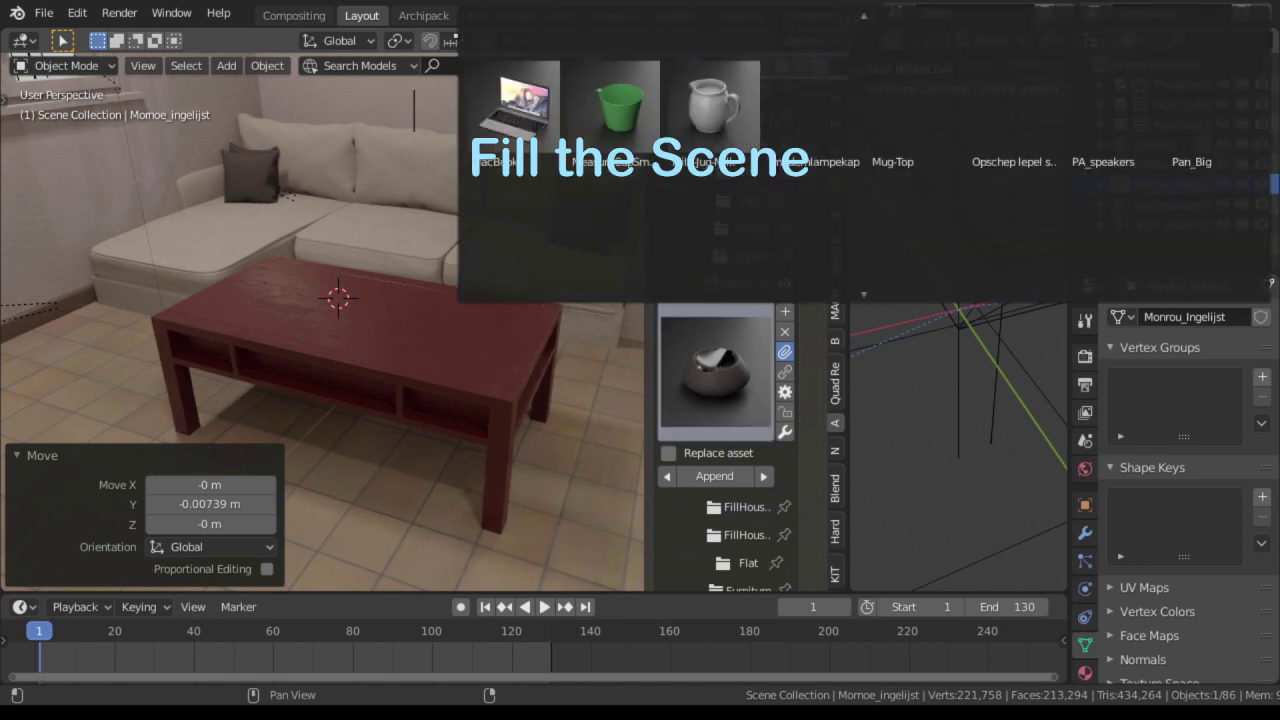
left_click(700, 100)
key("shift+s")
left_click(320, 290)
mouse_move(353, 268)
middle_mouse_down()
mouse_move(371, 306)
mouse_move(413, 299)
middle_mouse_up()
Step: View through the camera and nudge it along X to frame the mug
key("KP_0")
left_click(468, 212)
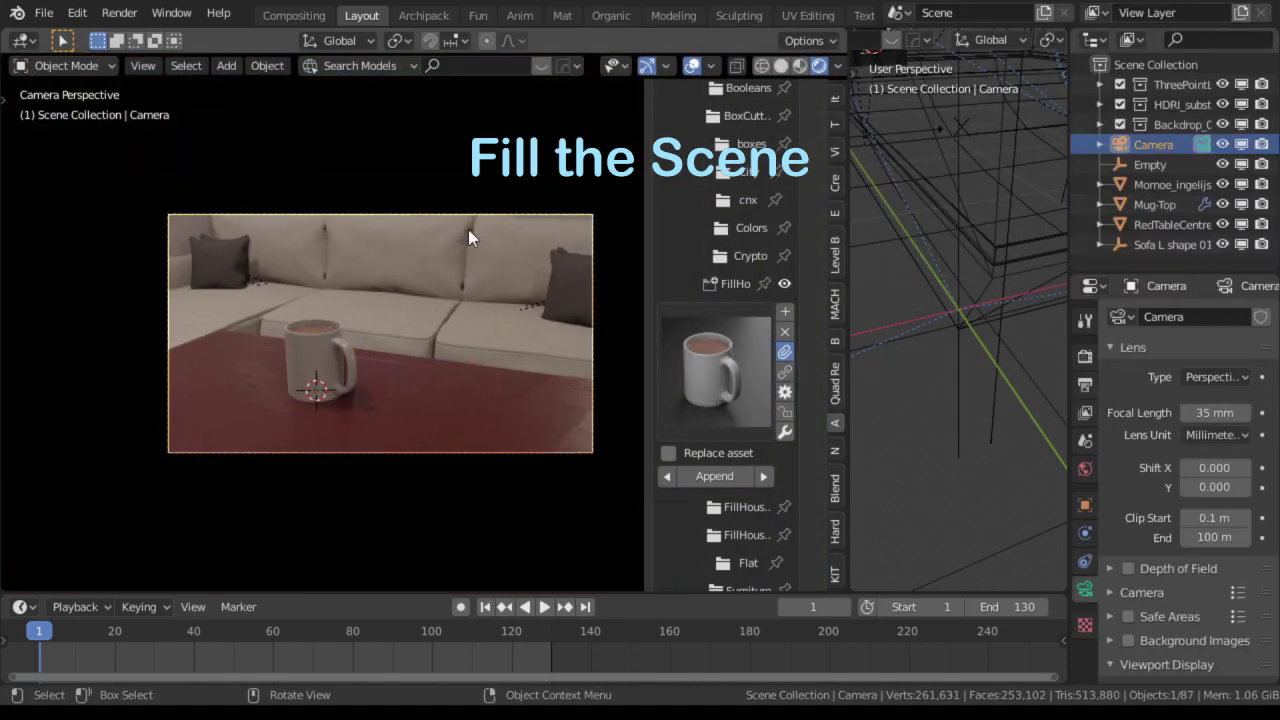
key("g")
key("x")
left_click(835, 450)
Step: Lock the camera to the view, move it closer, and focus depth of field on the mug
scroll(726, 231, "up", 3)
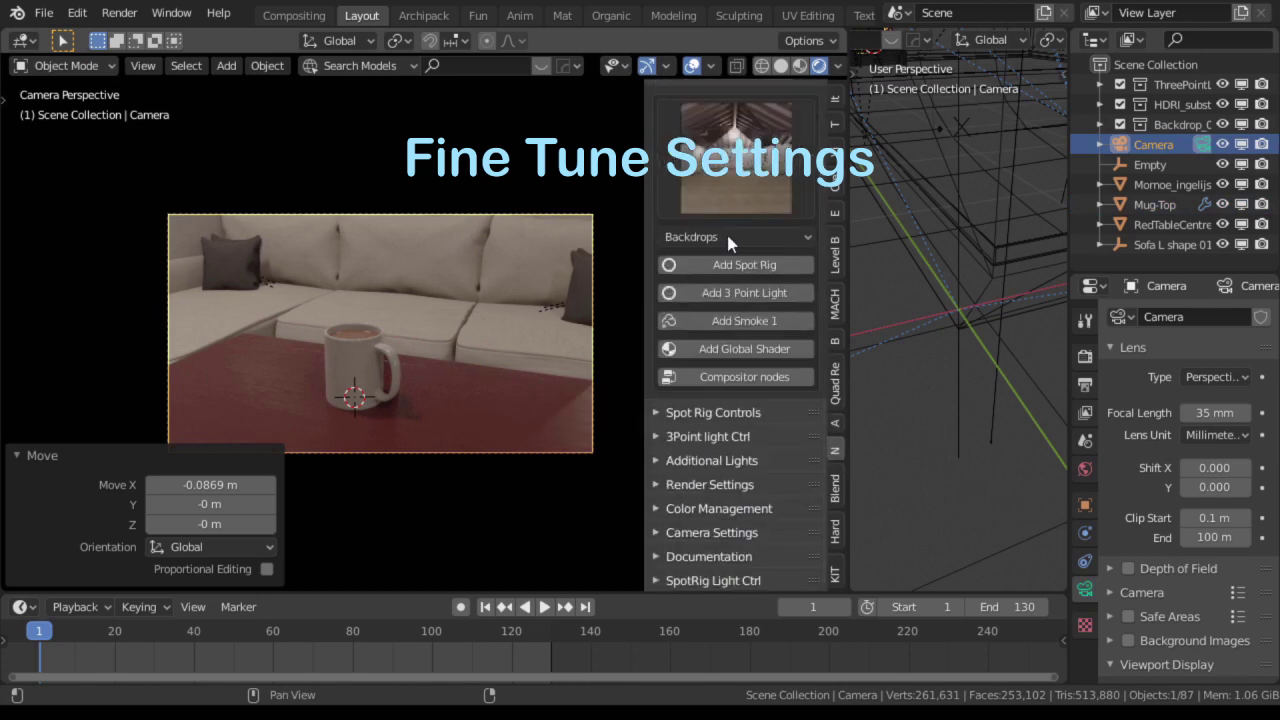
scroll(716, 318, "up", 1)
left_click(703, 92)
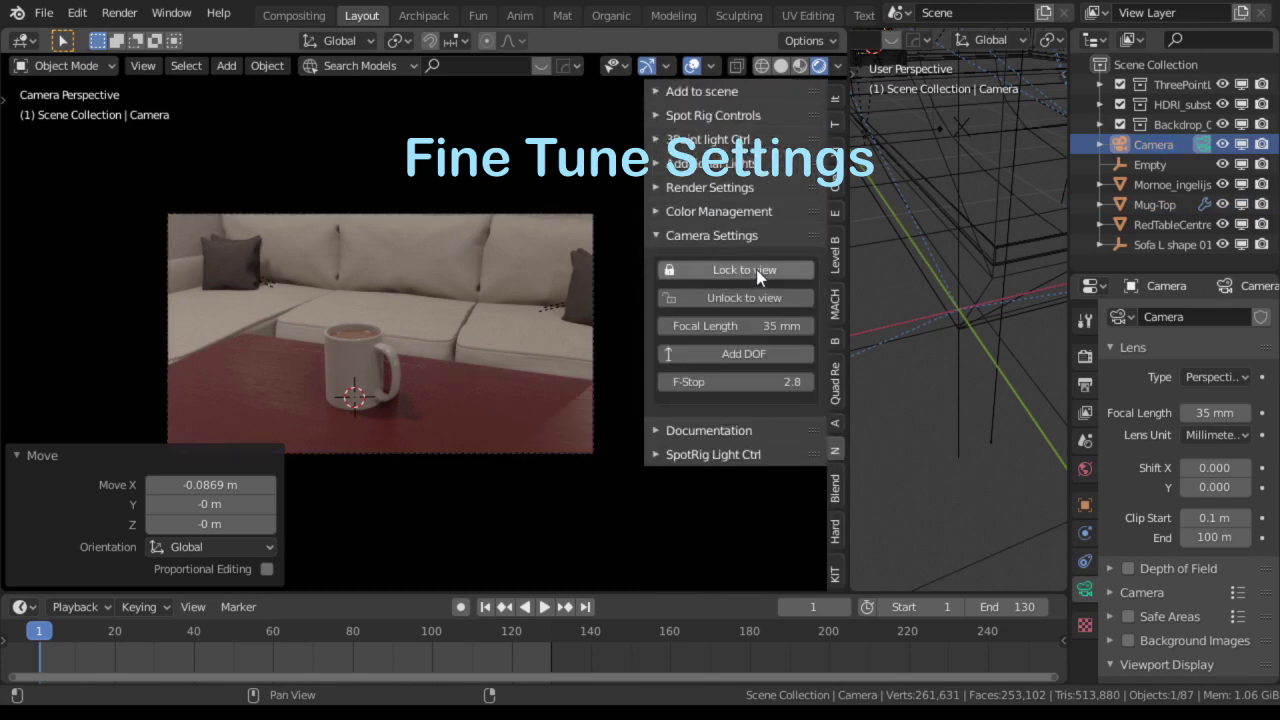
left_click(757, 270)
mouse_move(478, 265)
middle_mouse_down()
mouse_move(442, 296)
mouse_move(502, 306)
mouse_move(468, 325)
mouse_move(466, 365)
mouse_move(486, 354)
middle_mouse_up()
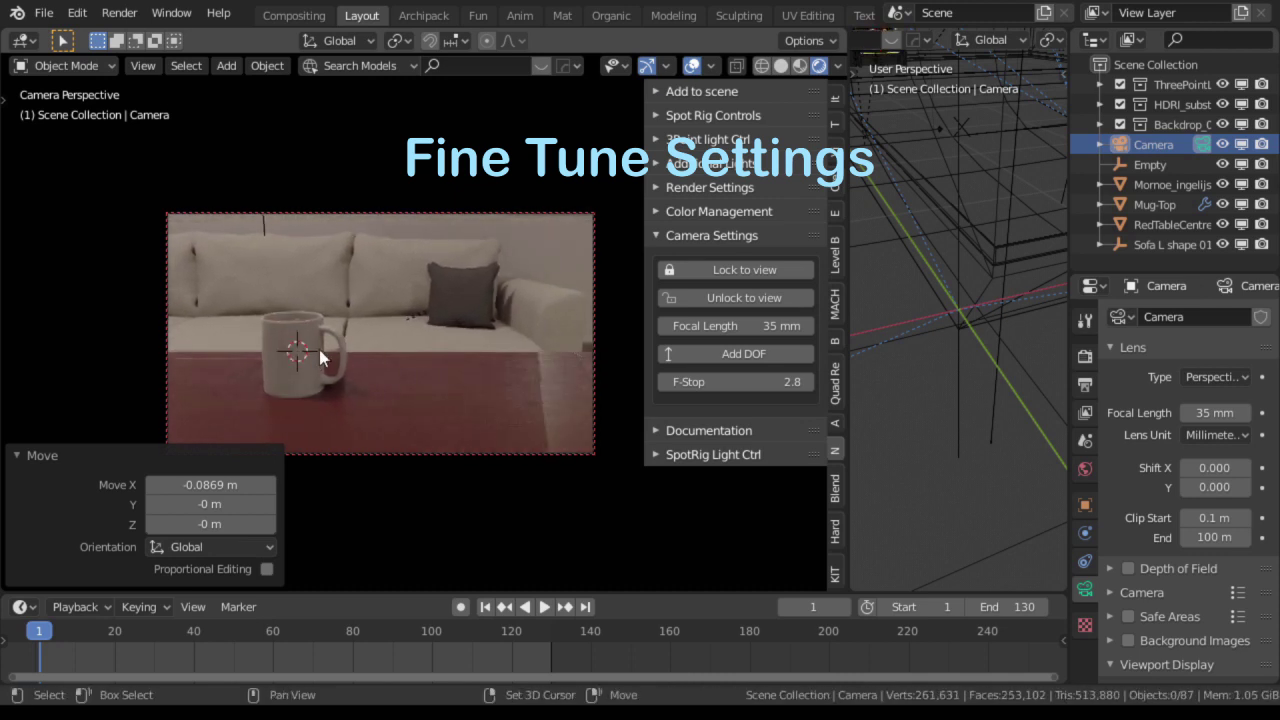
left_click(772, 354)
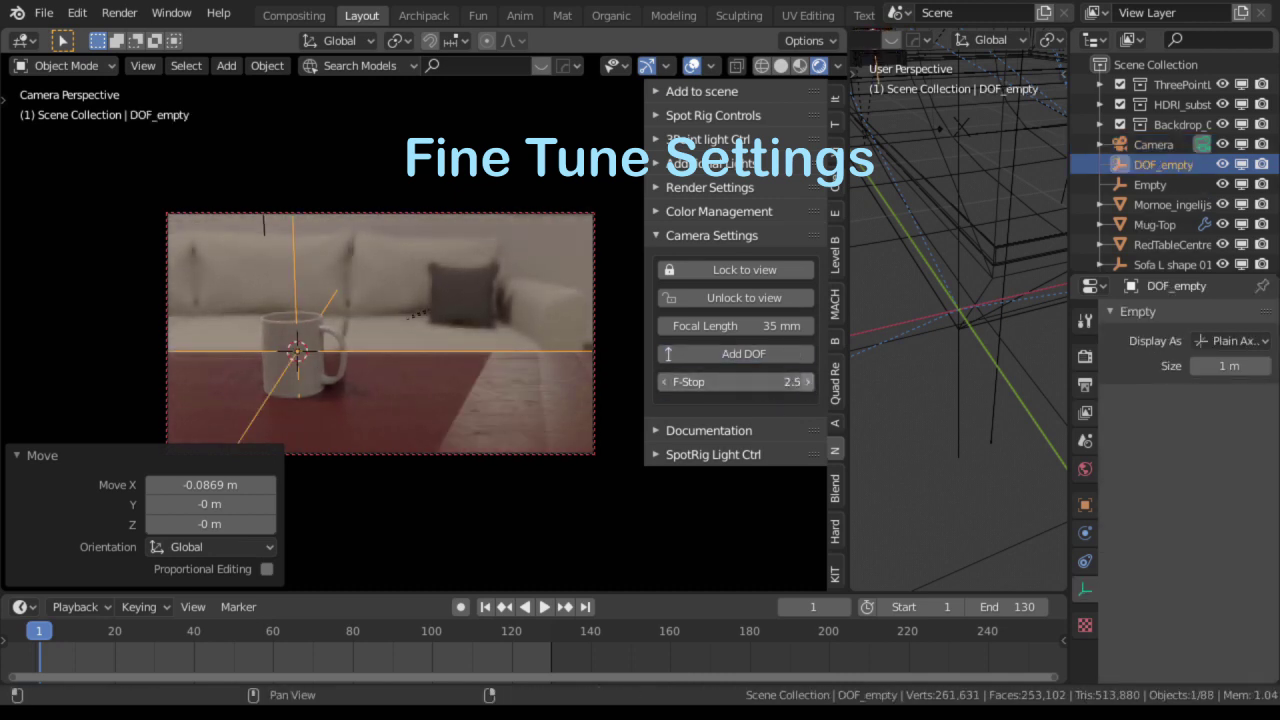
left_click(708, 236)
Step: Adjust the S and SW lights in the SpotRig controls
left_click(708, 283)
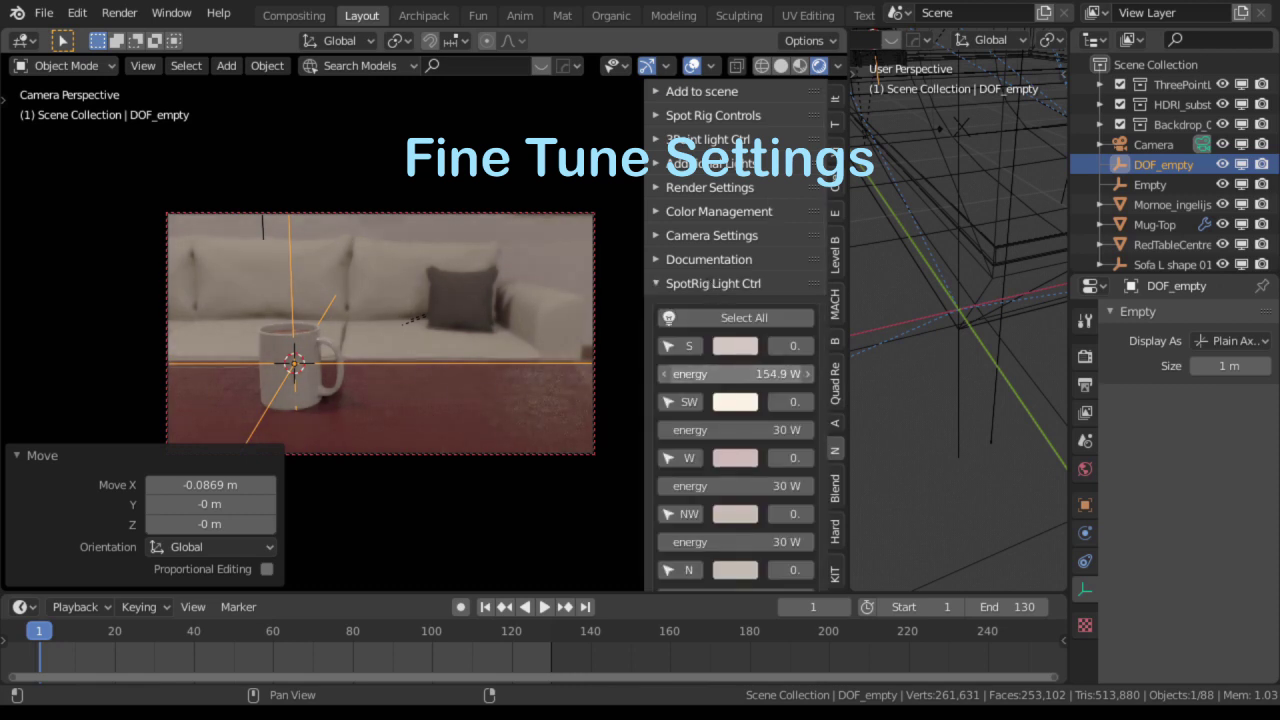
left_click(727, 348)
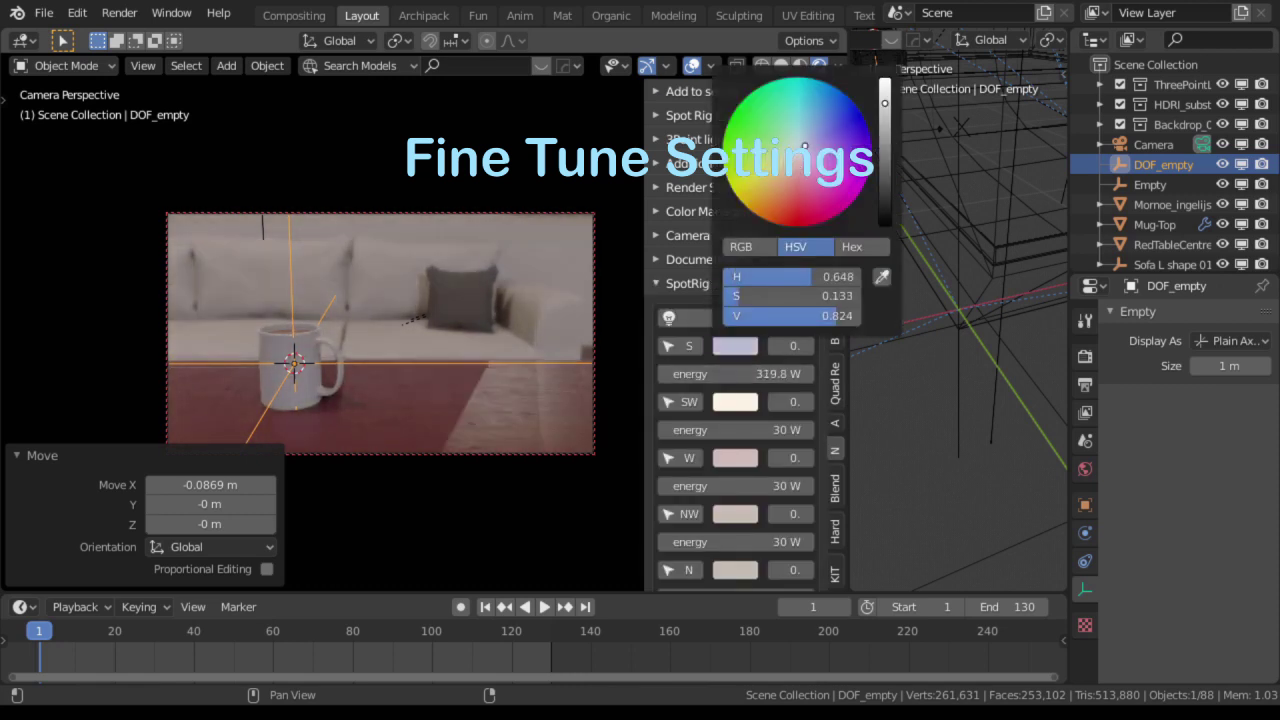
left_click_drag(735, 430, 775, 430)
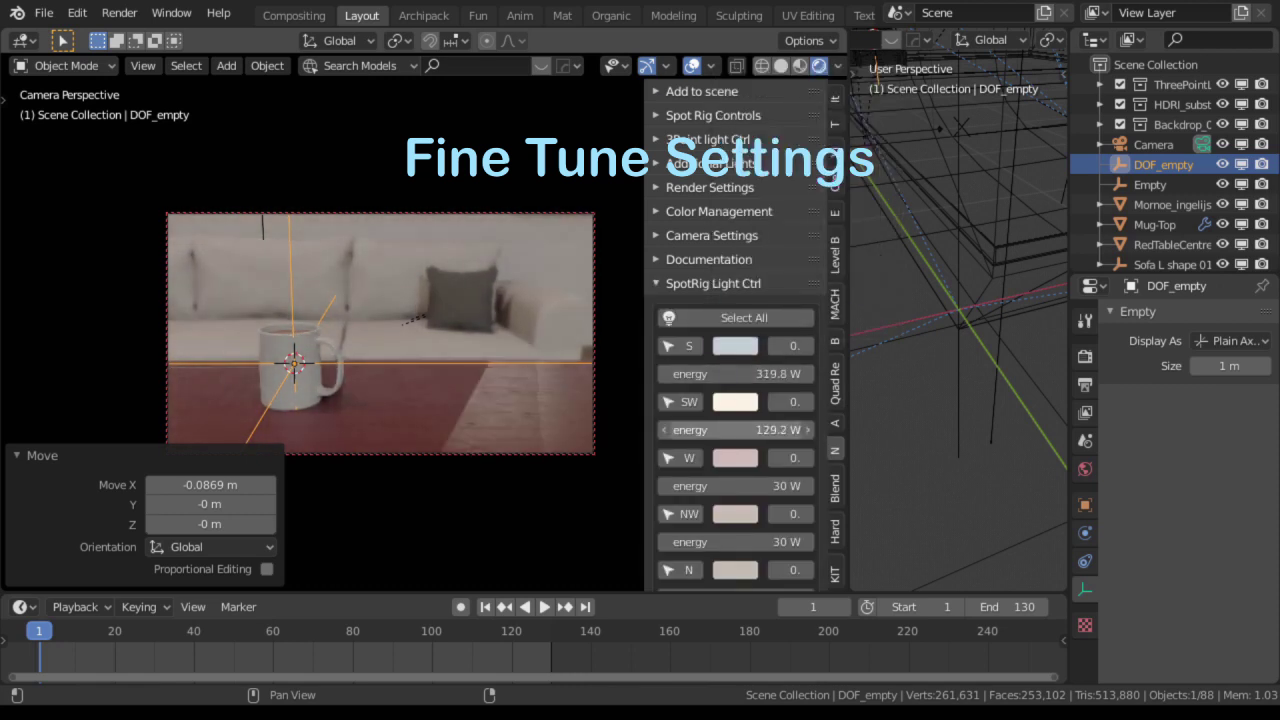
key("Escape")
scroll(735, 486, "down", 3)
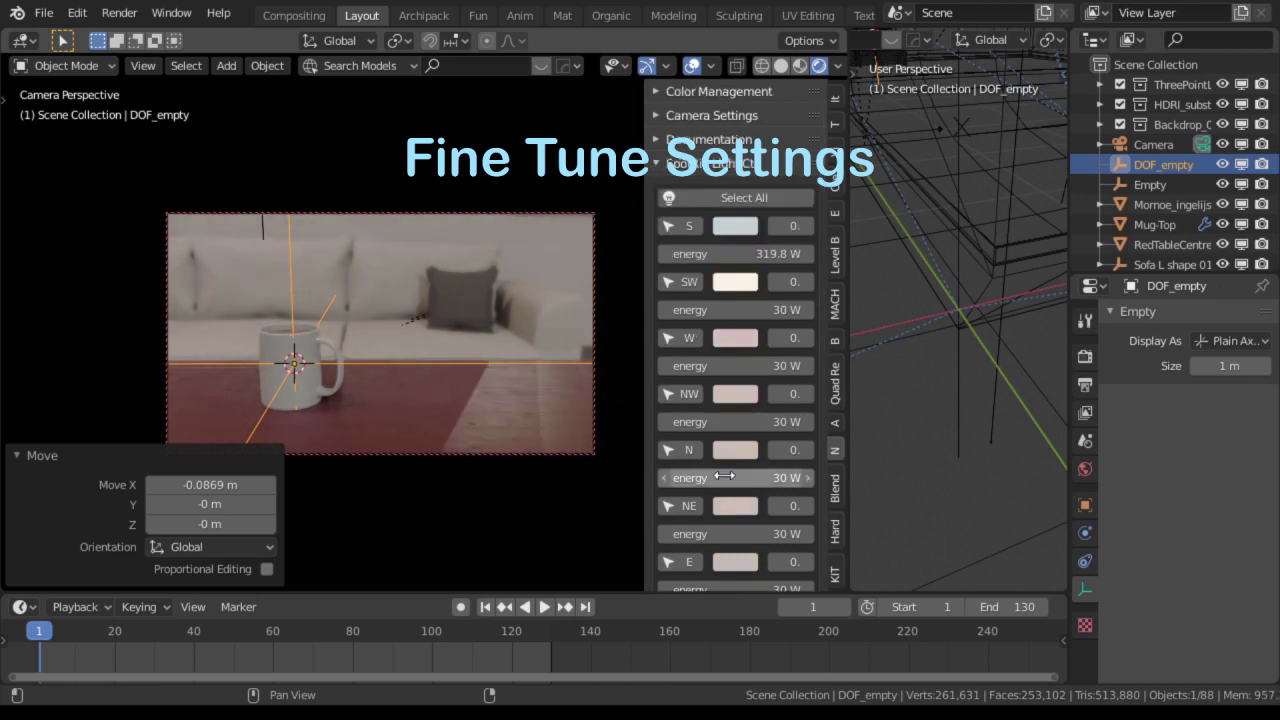
mouse_move(735, 478)
left_mouse_down()
mouse_move(775, 478)
mouse_move(728, 478)
left_mouse_up()
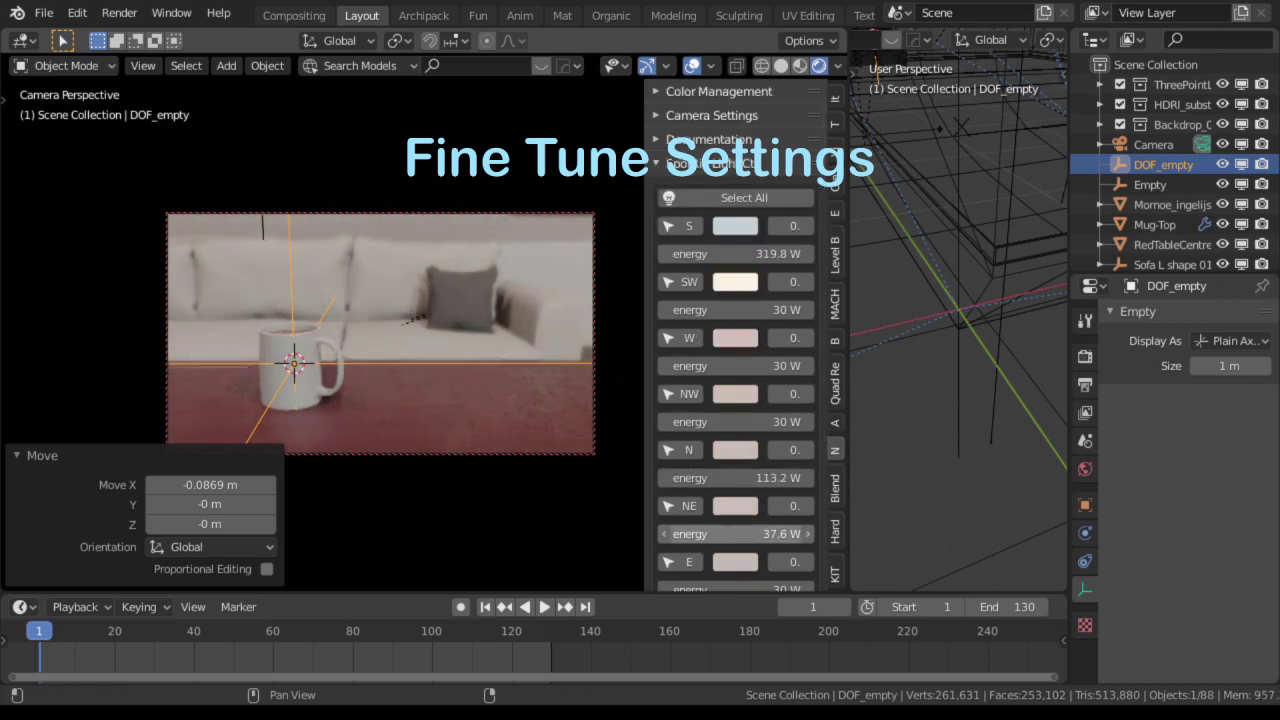
Step: Raise the NE spotlight's energy and check the lower spotlights' colours
mouse_move(735, 534)
left_mouse_down()
mouse_move(800, 534)
mouse_move(736, 519)
left_mouse_up()
left_click(755, 401)
scroll(740, 480, "down", 2)
left_click(745, 372)
left_click(753, 453)
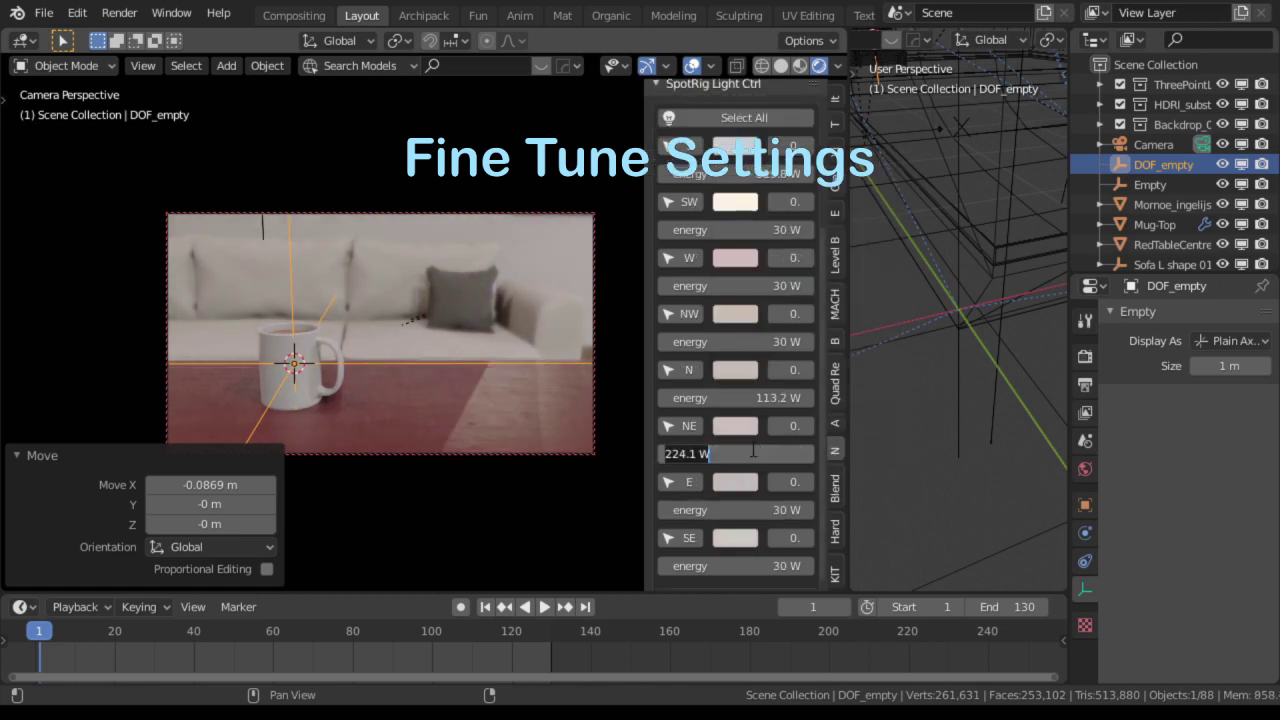
left_click(735, 481)
left_click(735, 537)
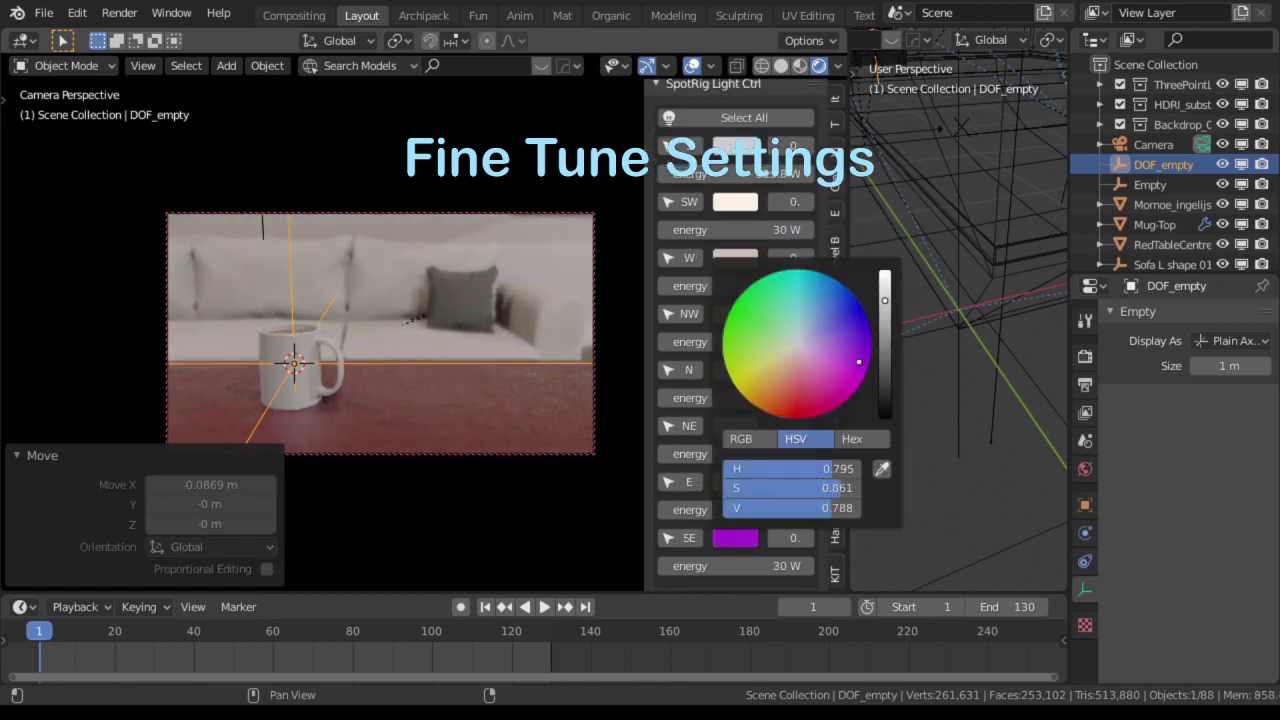
scroll(765, 352, "up", 5)
Step: Set the Color Management look to Medium High Contrast
left_click(719, 211)
left_click(757, 245)
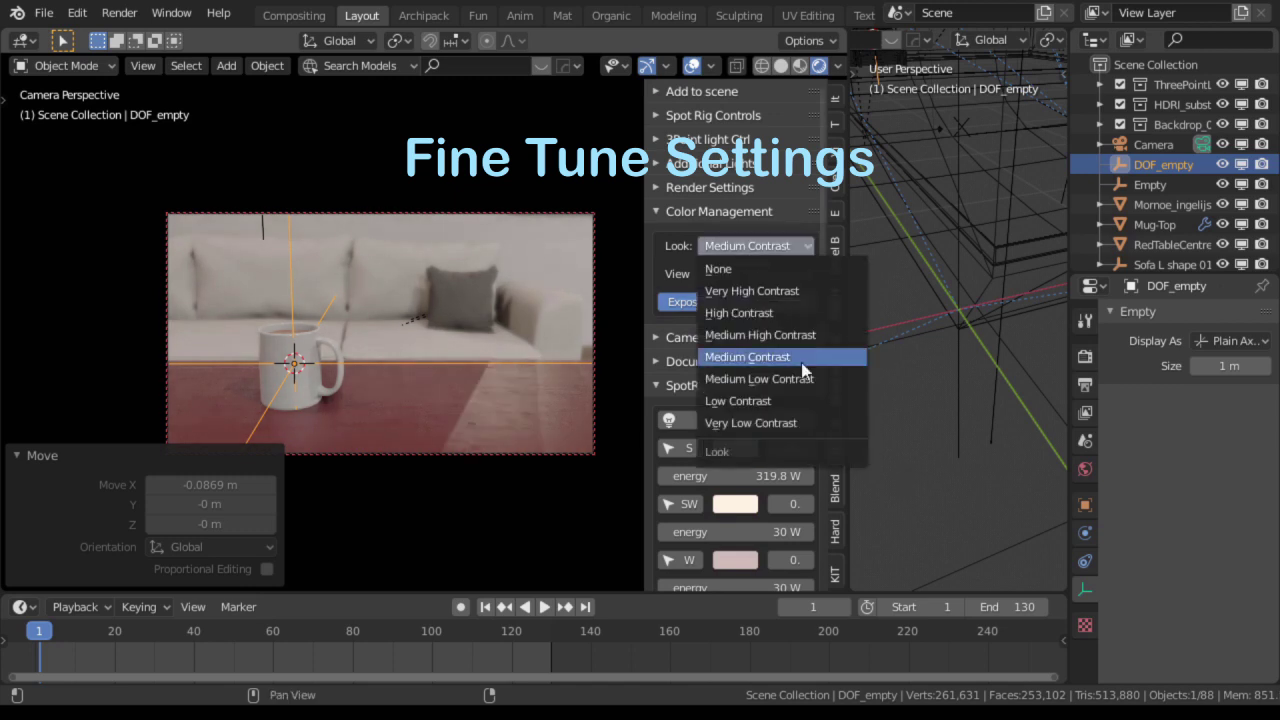
left_click(745, 325)
Step: Lock the camera to the view and orbit it around the mug
left_click(719, 211)
left_click(740, 235)
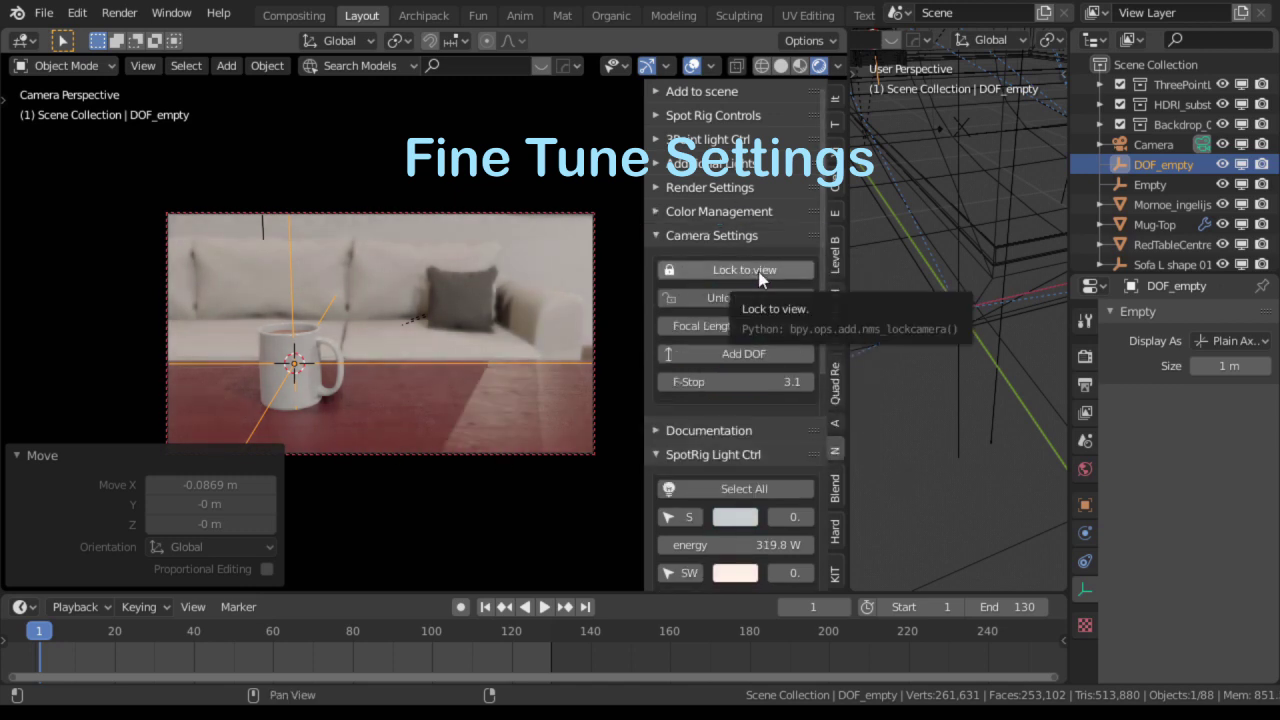
mouse_move(414, 405)
middle_mouse_down()
mouse_move(455, 389)
mouse_move(456, 365)
middle_mouse_up()
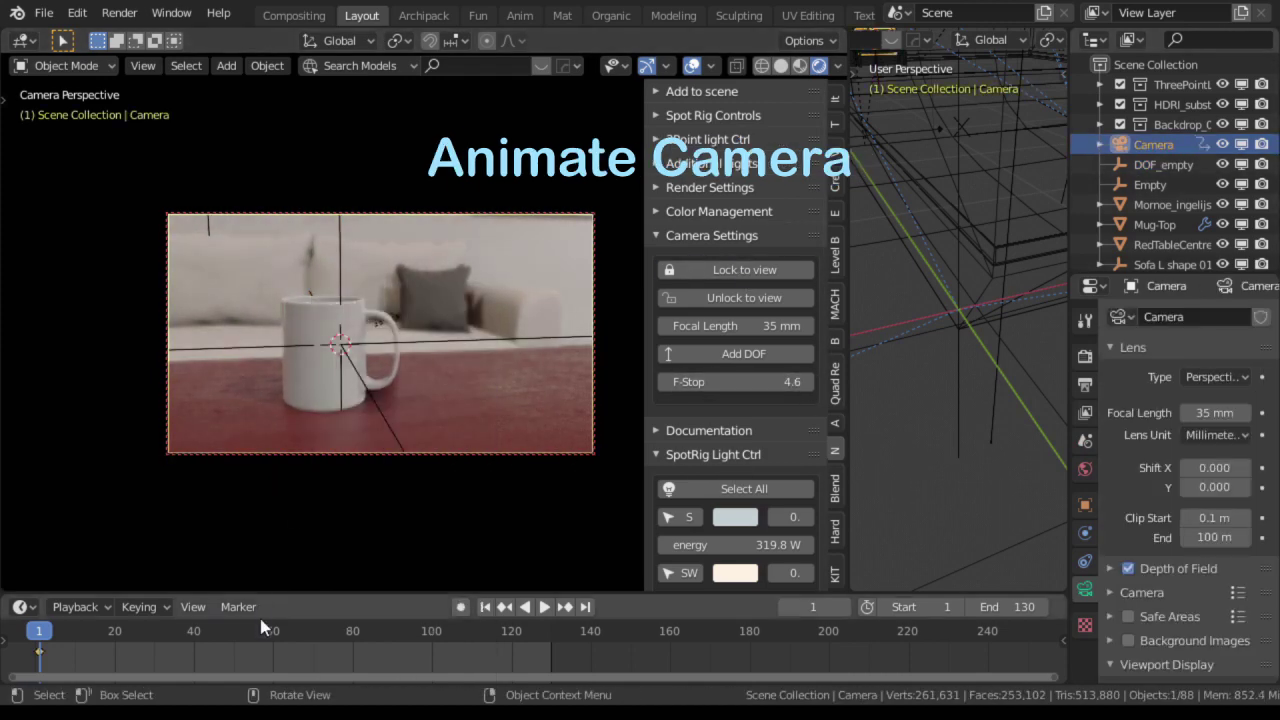
Step: Keyframe LocRotScale camera poses at frames 60 and 130, sweeping toward the mug
left_click(273, 636)
middle_click_drag(384, 361, 479, 305)
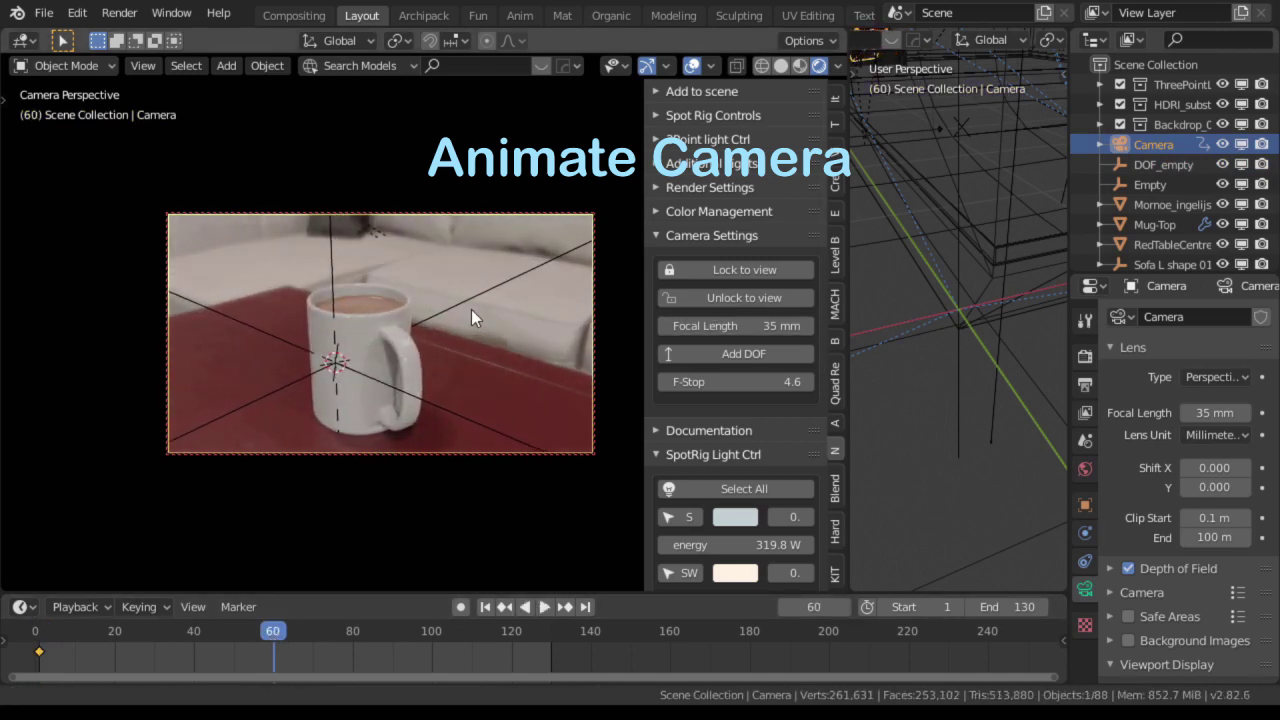
left_click(586, 607)
mouse_move(480, 425)
middle_mouse_down()
mouse_move(512, 462)
mouse_move(469, 414)
mouse_move(476, 390)
mouse_move(463, 392)
mouse_move(486, 366)
mouse_move(484, 384)
mouse_move(451, 387)
middle_mouse_up()
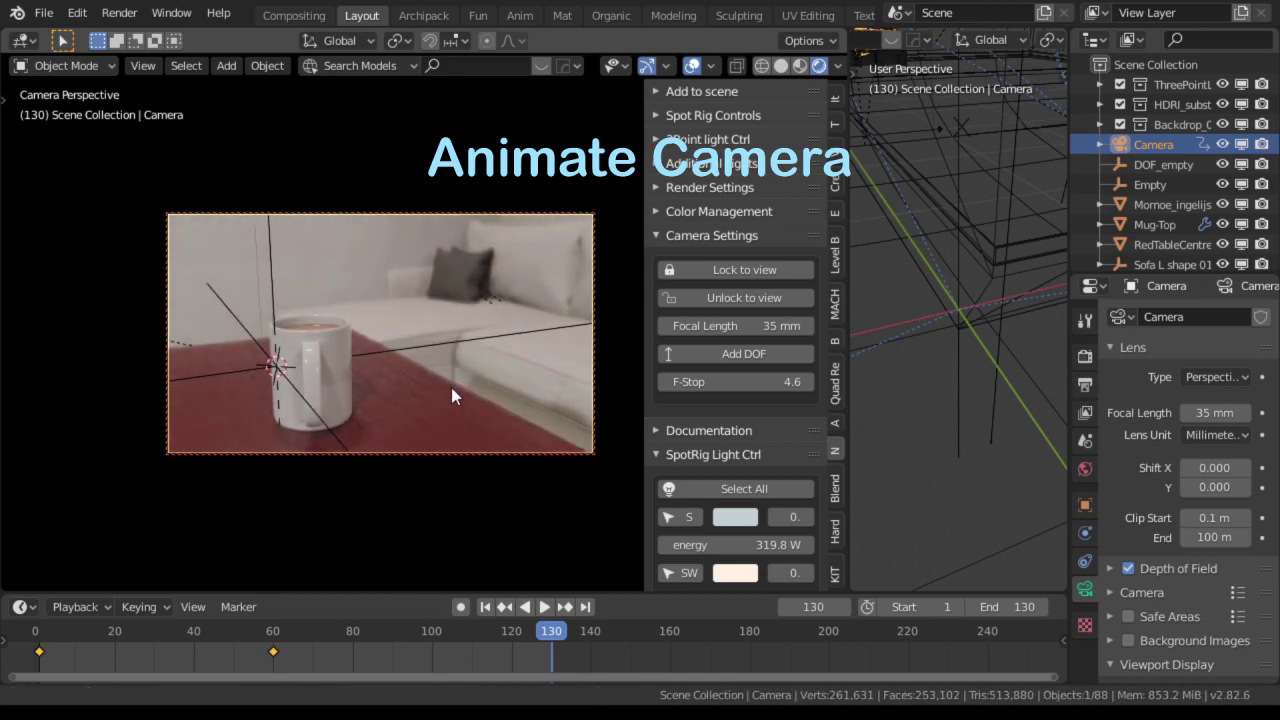
key("i")
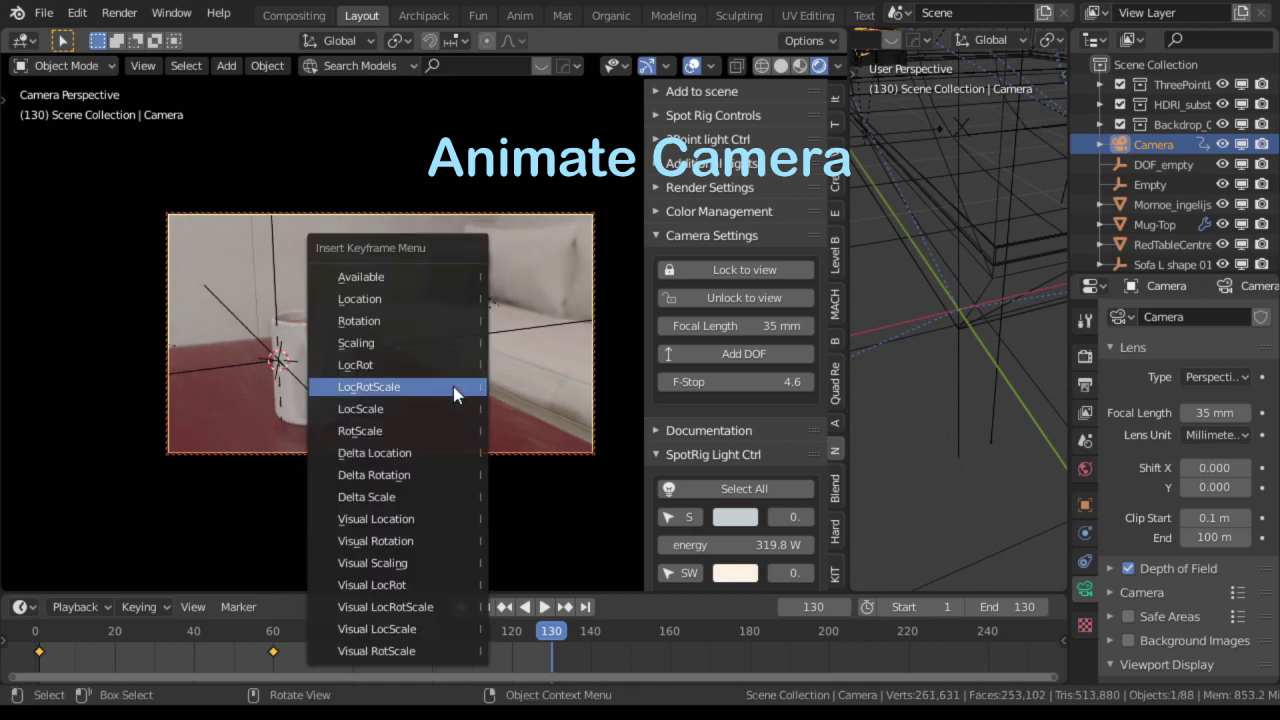
left_click(453, 386)
left_click_drag(551, 630, 118, 588)
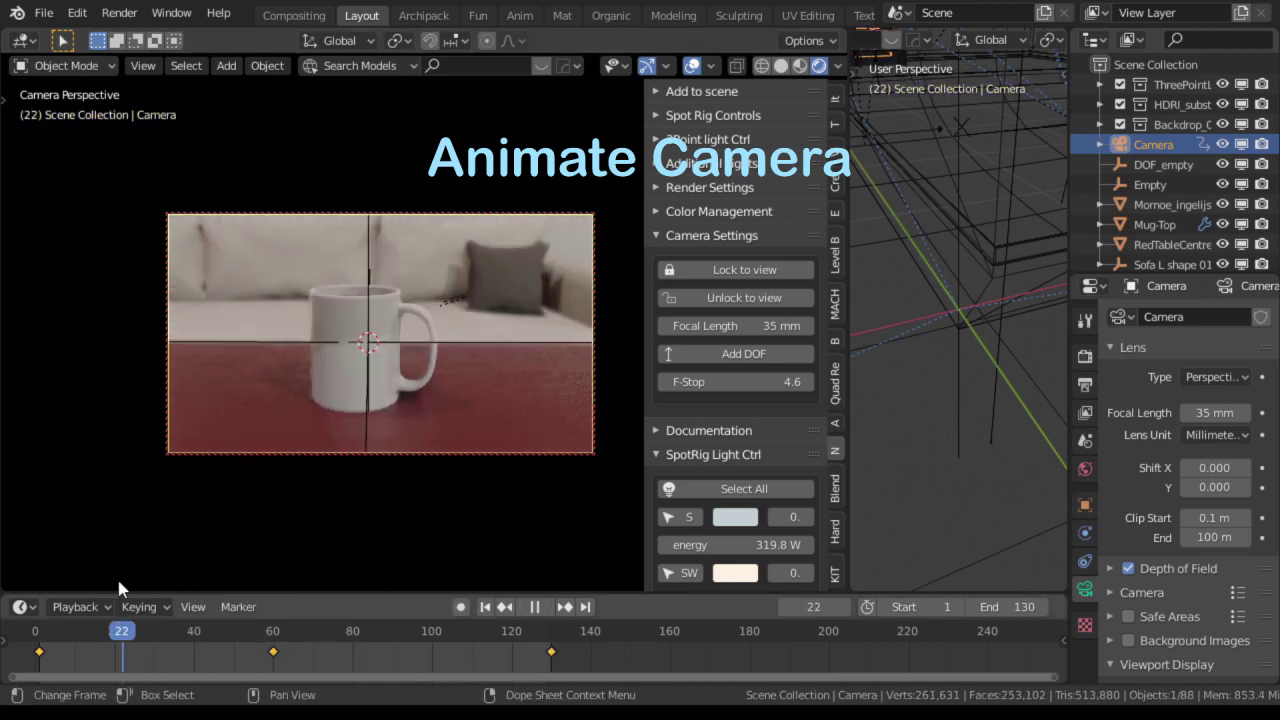
left_click(44, 12)
left_click(45, 154)
Step: Save the project as Example.blend in a new Ex_01 folder under EV_Express_Demos
left_click(87, 566)
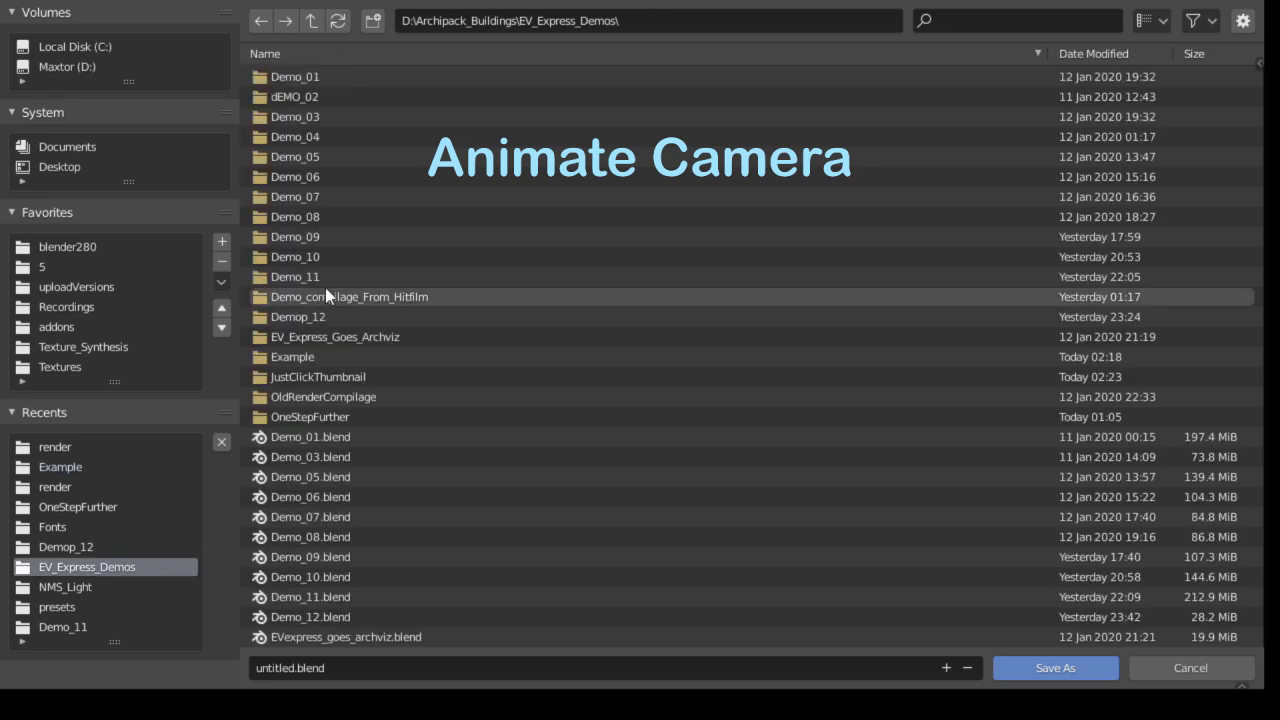
left_click(373, 20)
type("Ex")
type("_01")
key("Return")
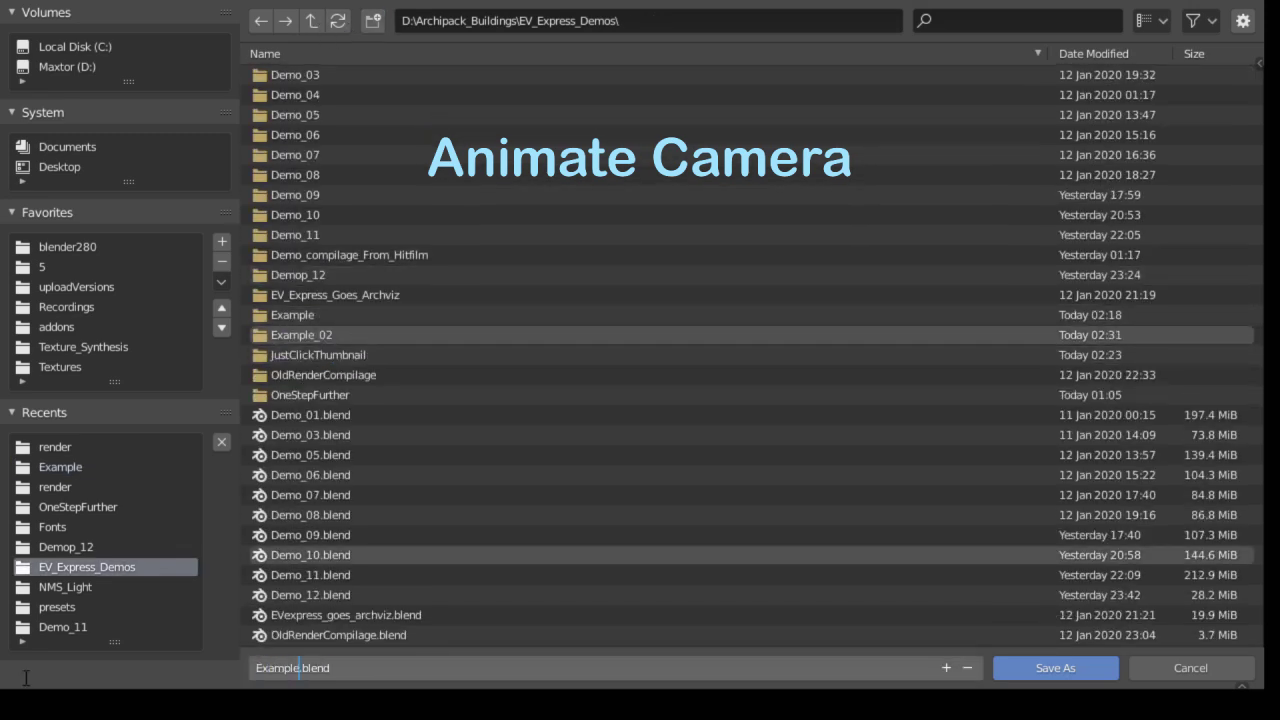
left_click(1055, 667)
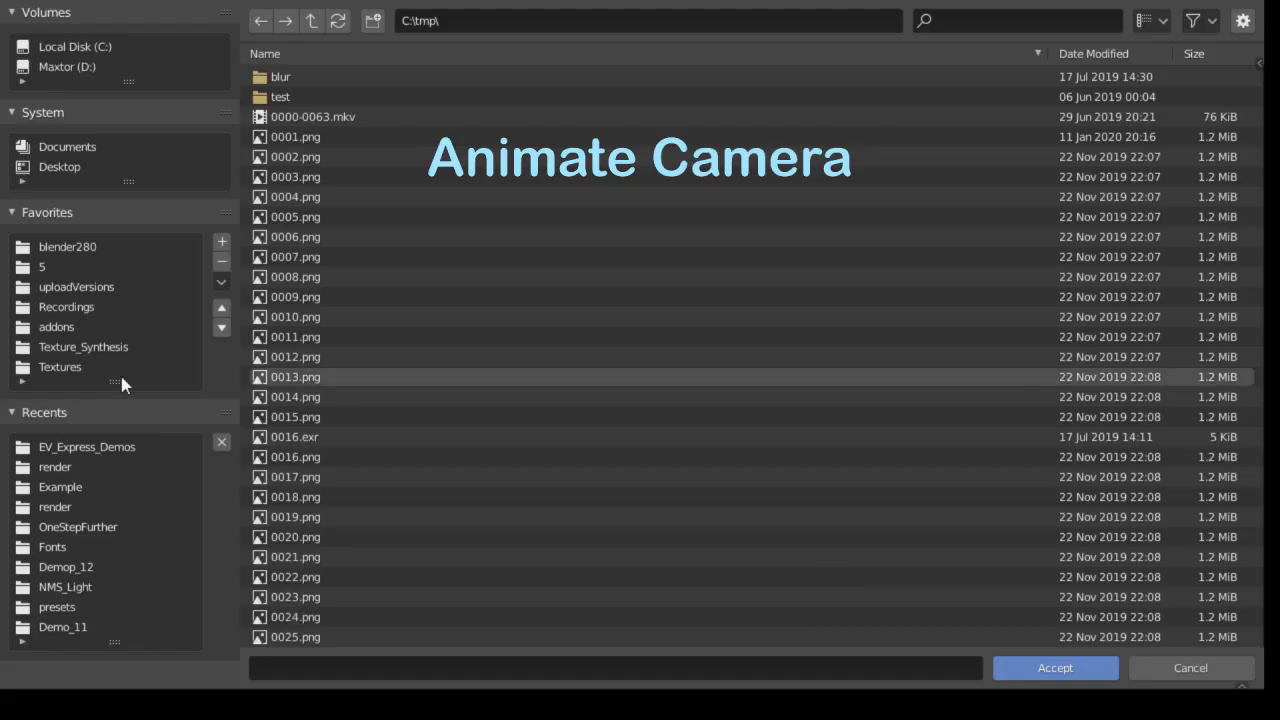
Step: Set the render output to the empty Example_02 folder, save, and play the animation
left_click(80, 447)
double_click(300, 376)
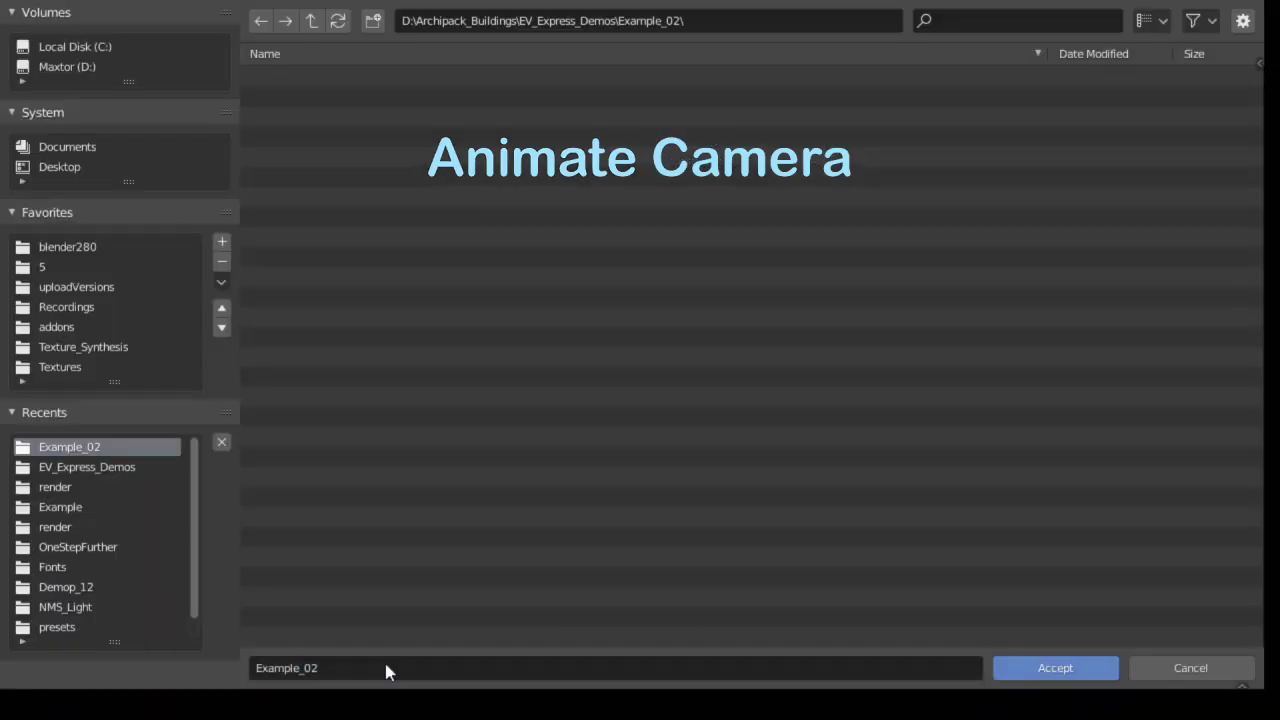
left_click(1040, 668)
left_click(44, 13)
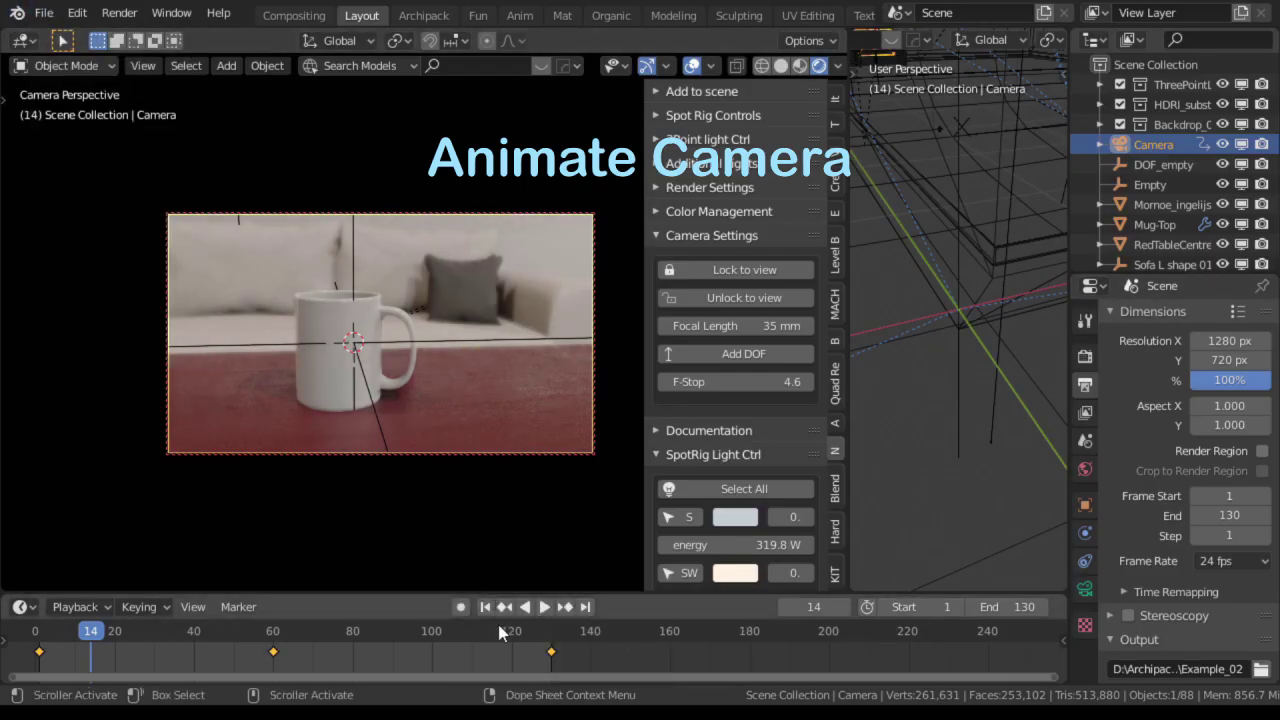
left_click(544, 607)
Step: At frame 122, set the ASC-CDL grade to 0.292 and raise exposure to 3.233
left_click(536, 607)
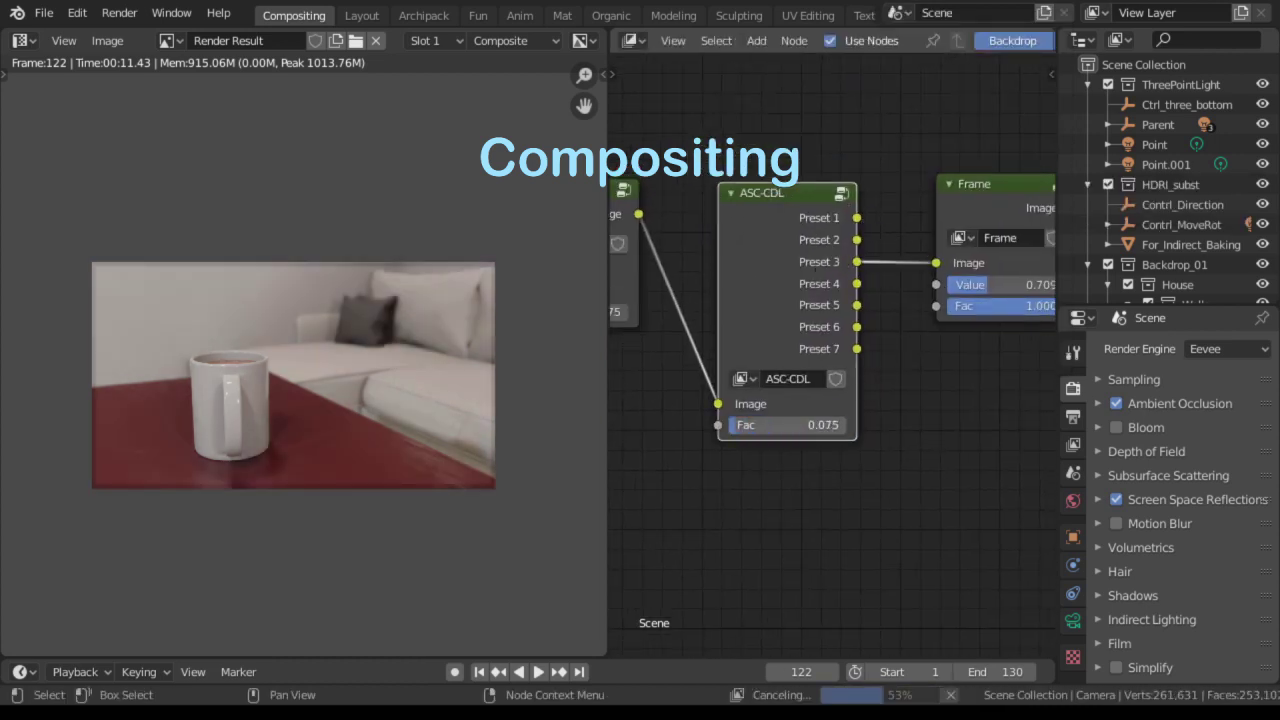
scroll(1121, 620, "down", 5)
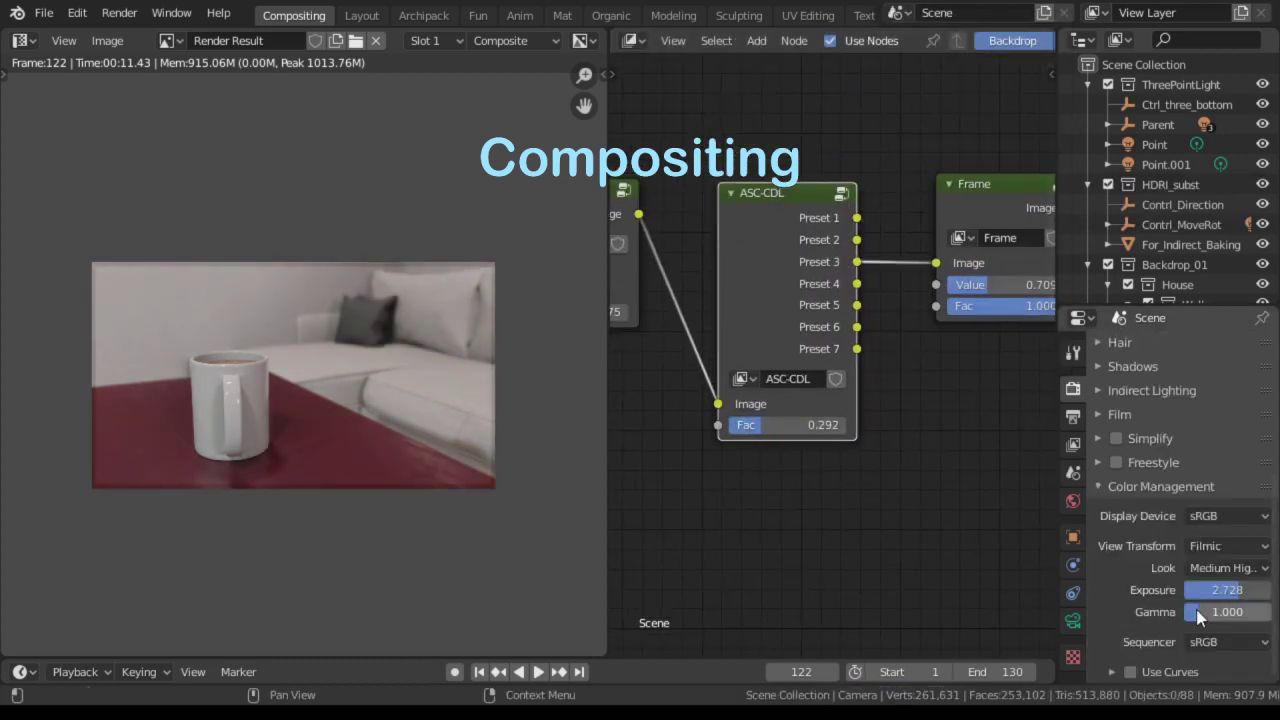
key("Tab")
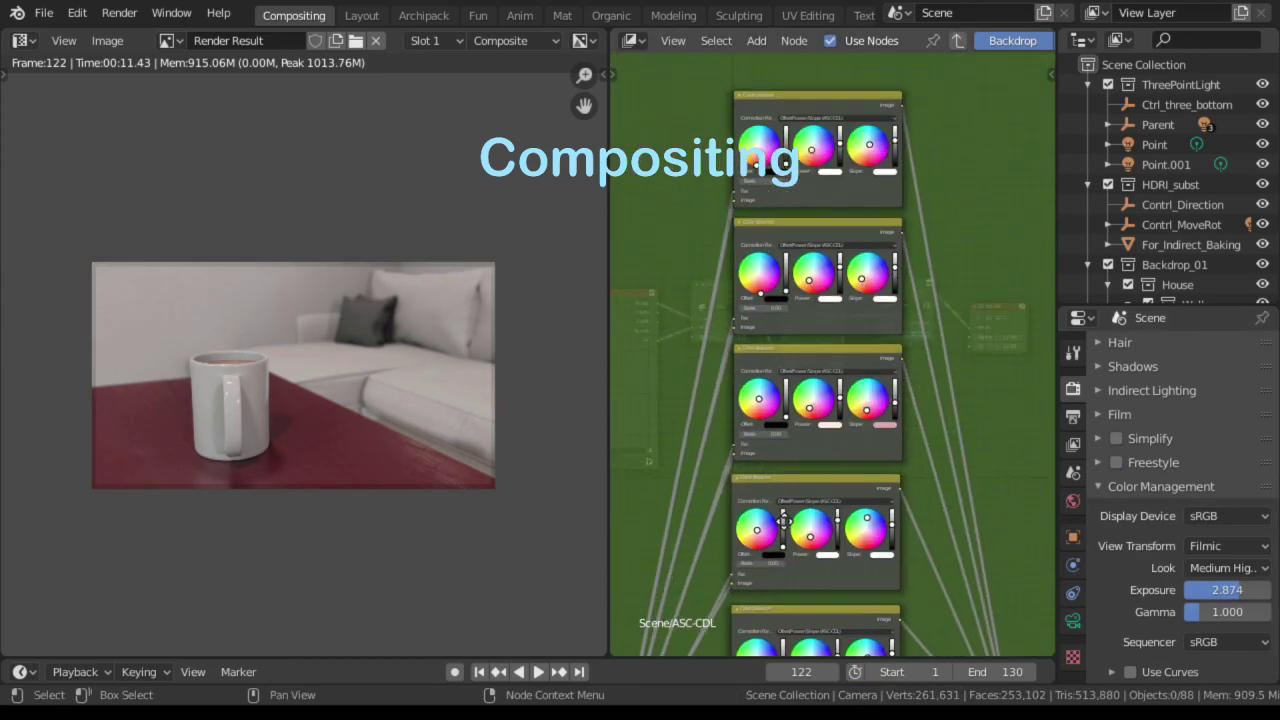
scroll(832, 350, "up", 3)
scroll(832, 350, "up", 2)
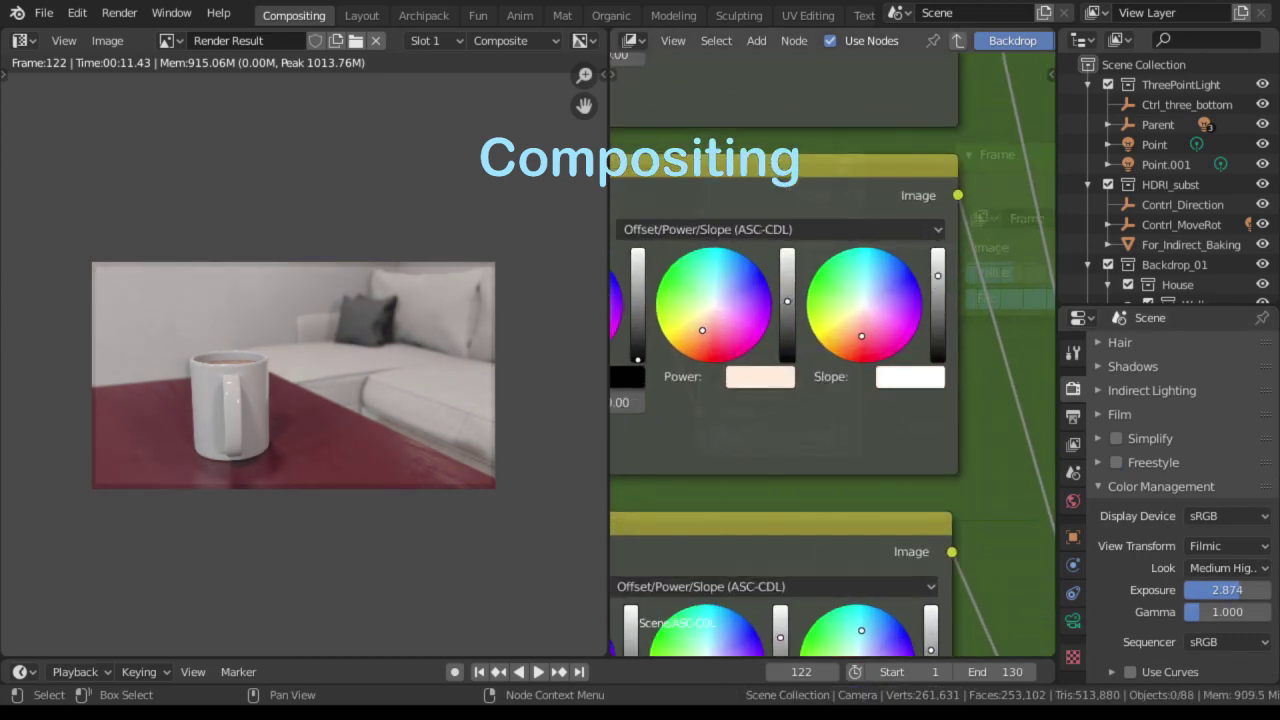
key("Tab")
left_click_drag(740, 437, 790, 437)
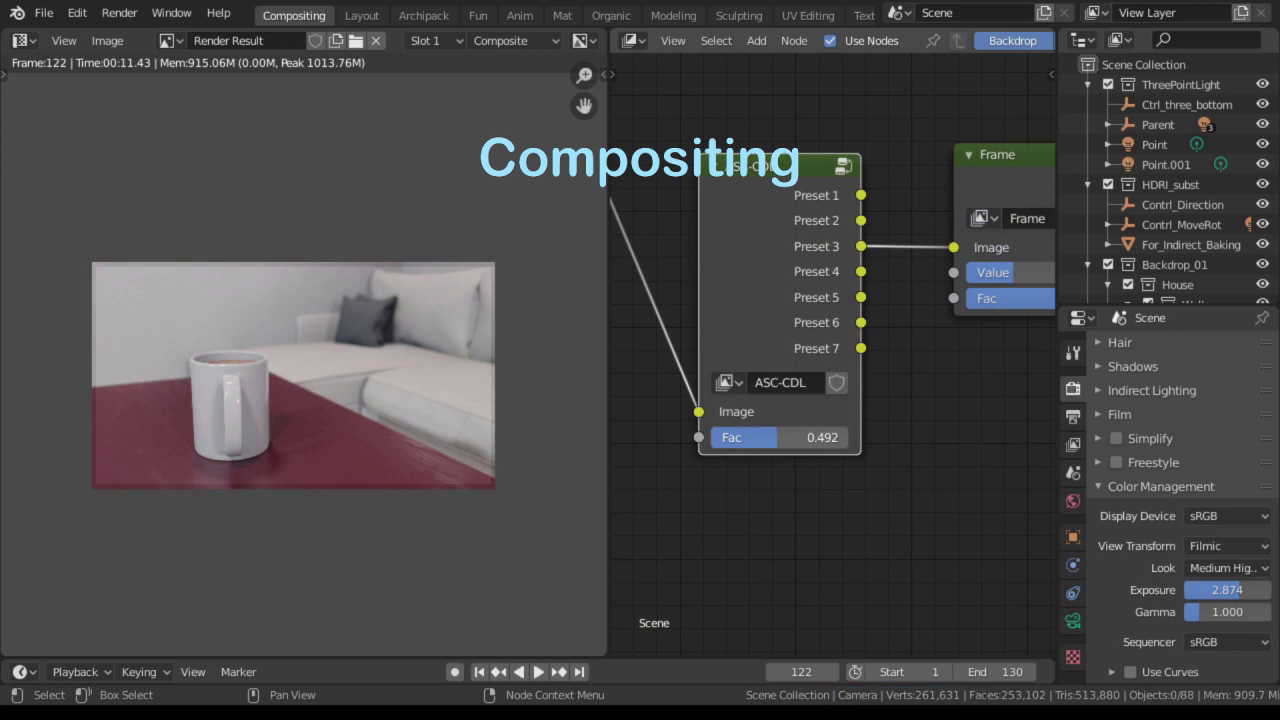
left_click_drag(1227, 590, 1245, 590)
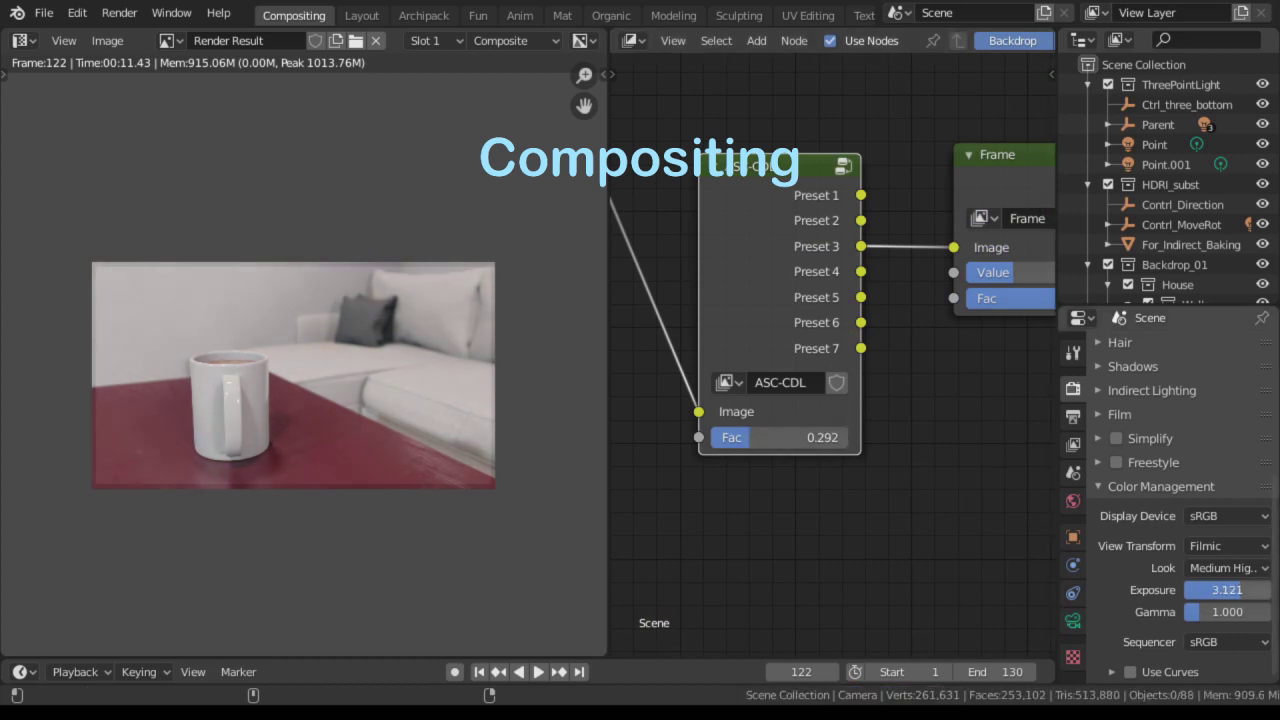
Step: Add a Post group node with 1.15 saturation at the end of the chain
middle_click_drag(636, 276, 922, 290)
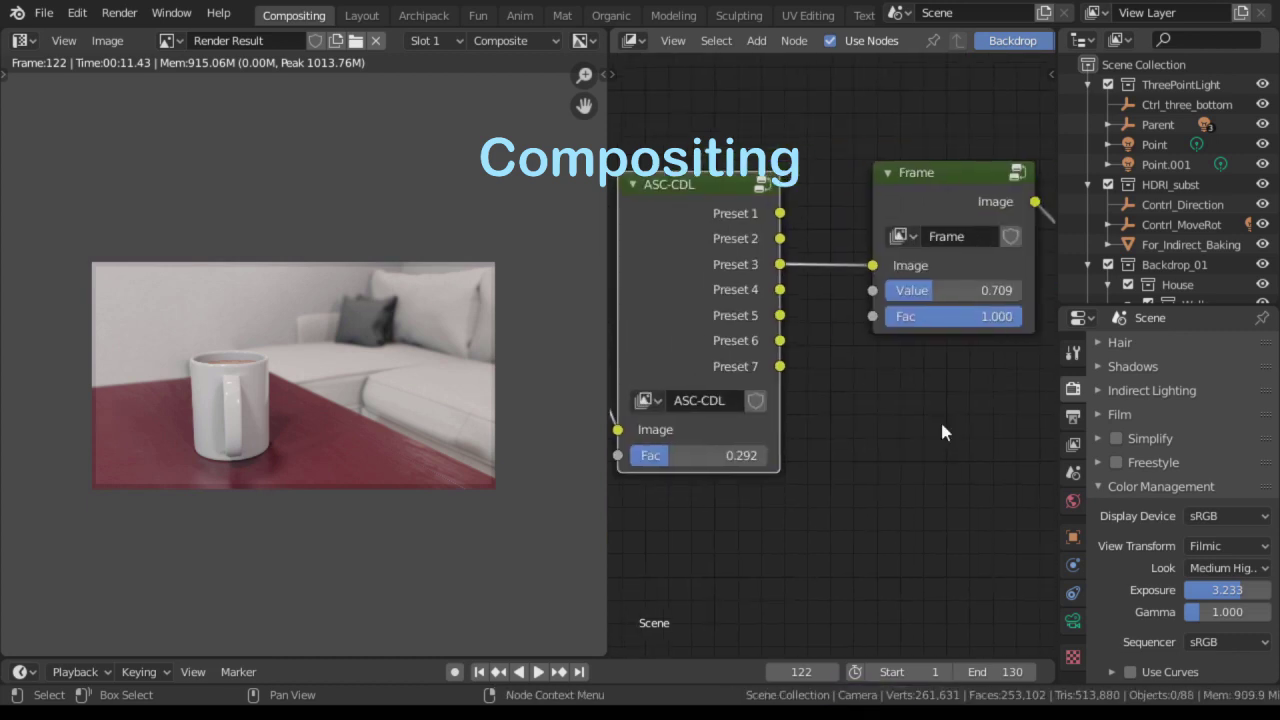
key("shift+a")
left_click(986, 329)
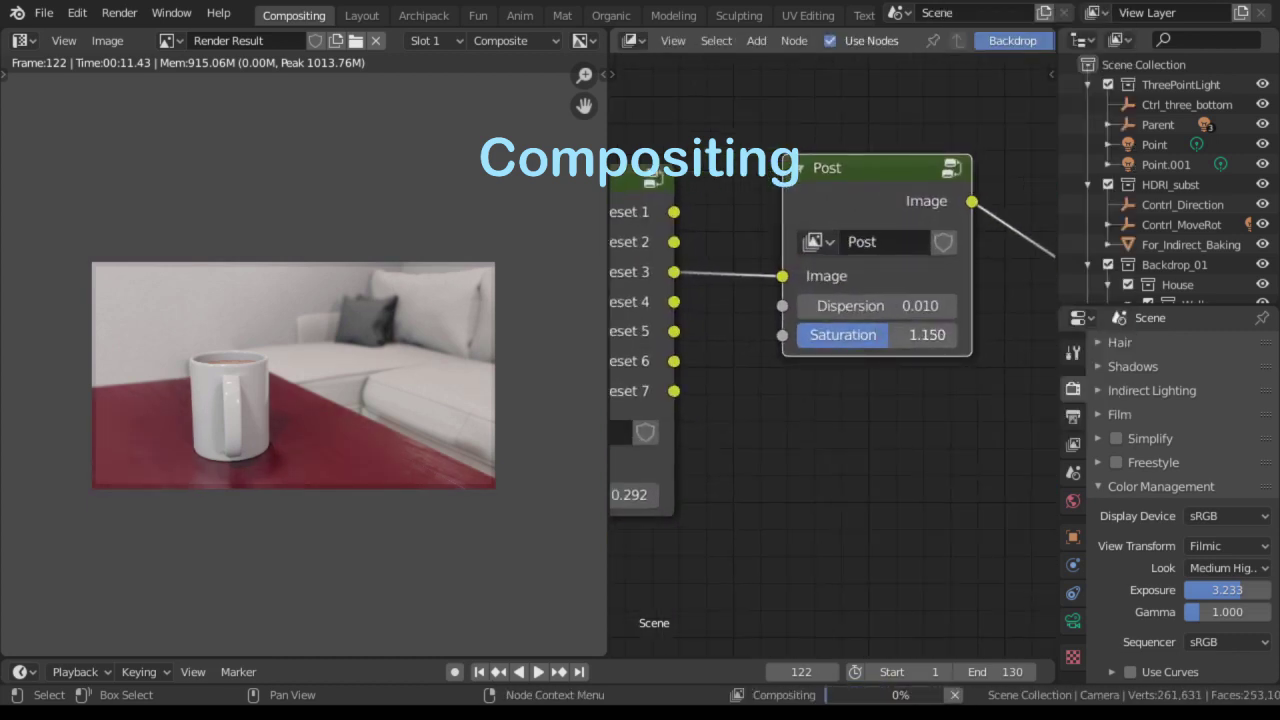